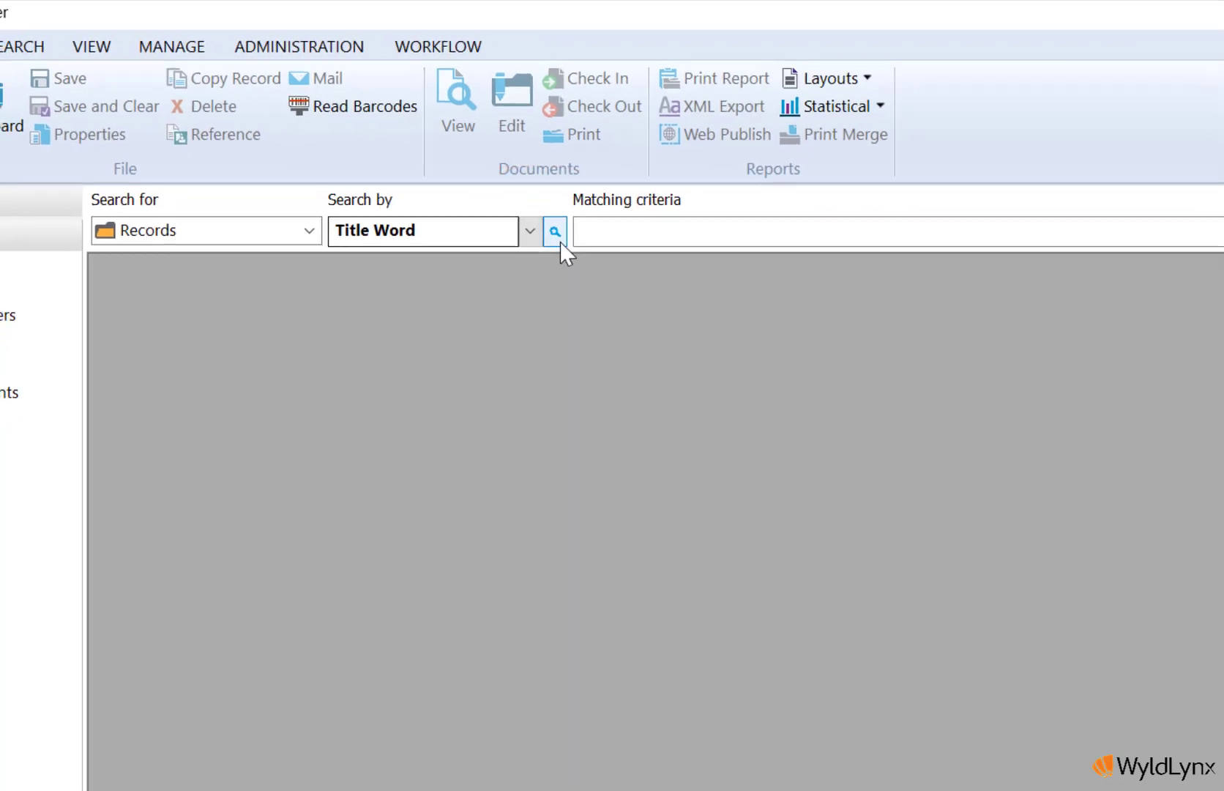
Step: Bring up the Email options page by searching 'email' in Options, then clear the search filter
{"action": "left_click", "coordinate": [14, 19]}
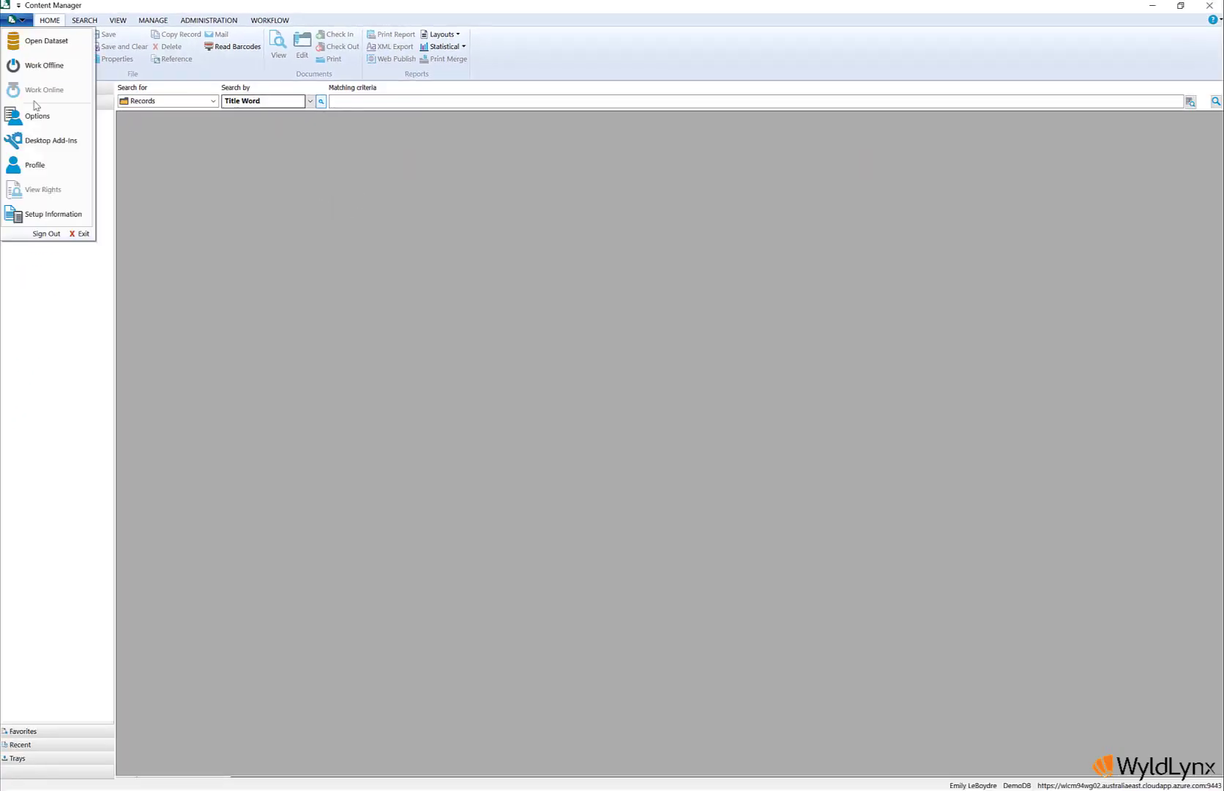
{"action": "left_click", "coordinate": [36, 113]}
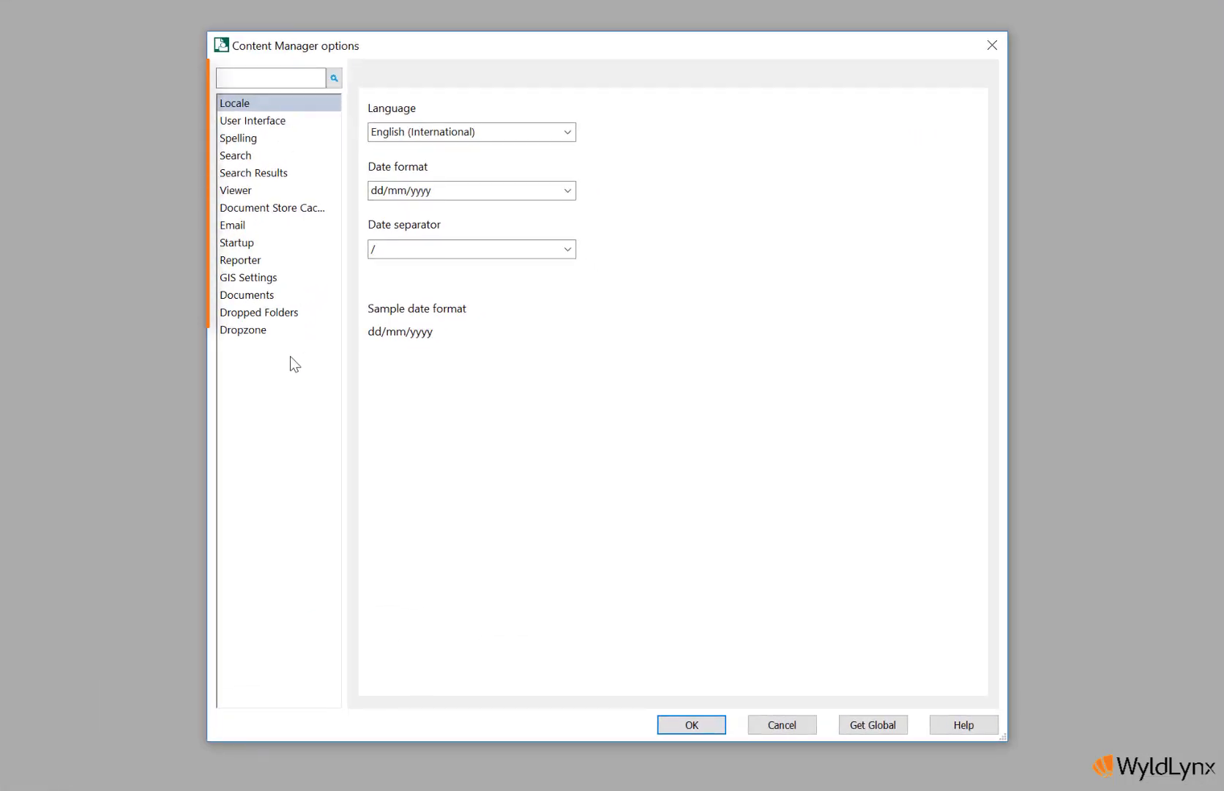
{"action": "type", "text": "email"}
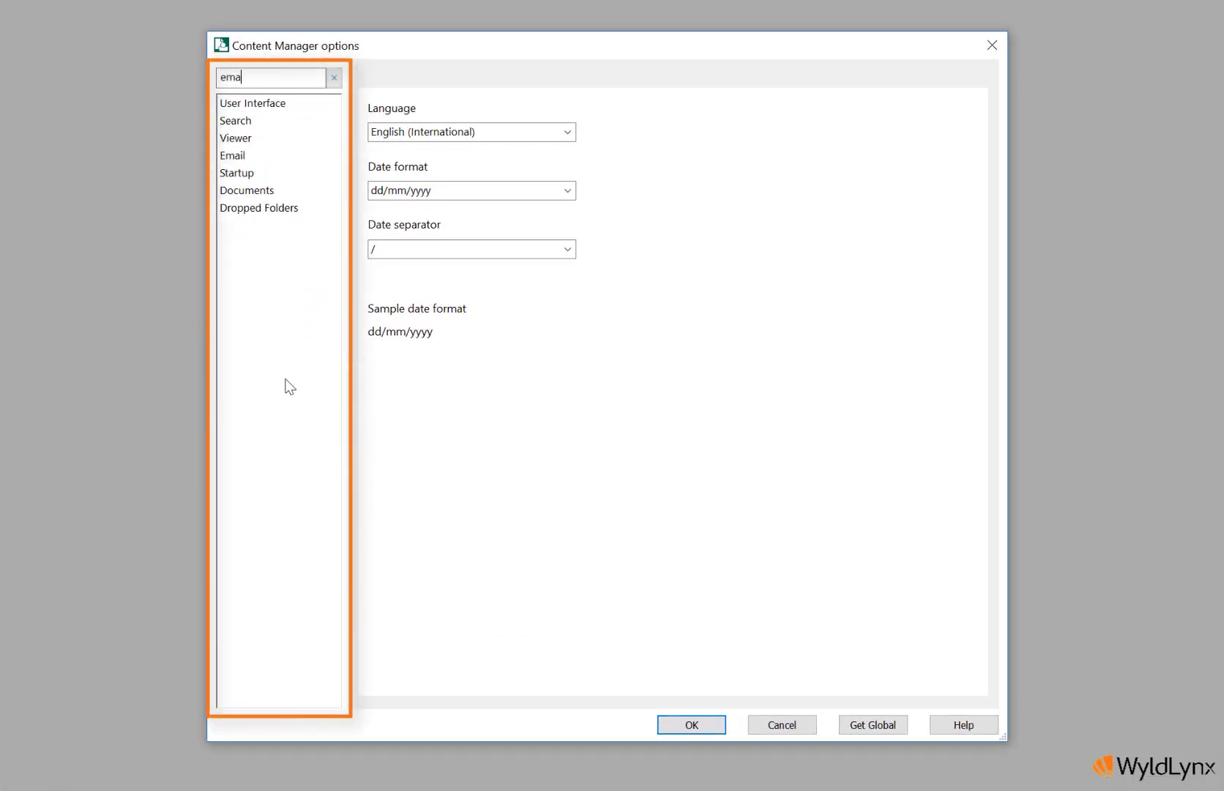
{"action": "left_click", "coordinate": [241, 106]}
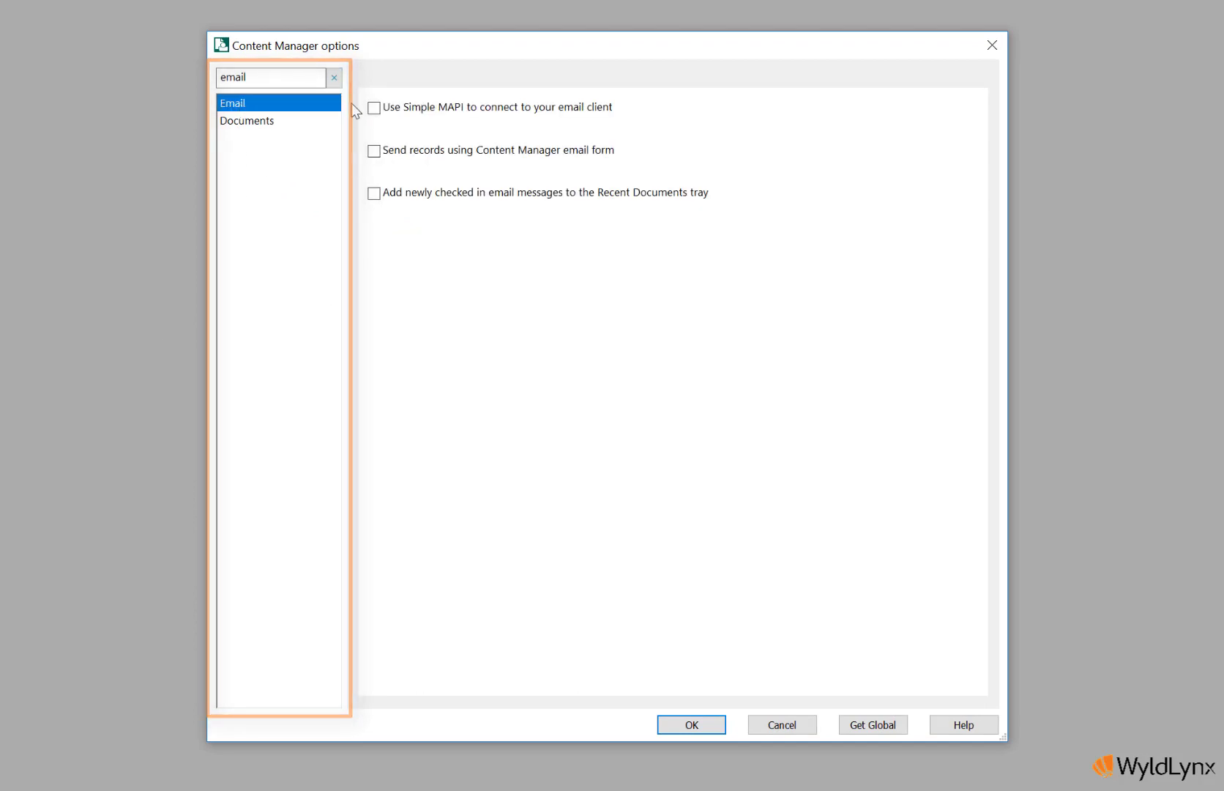
{"action": "left_click", "coordinate": [334, 76]}
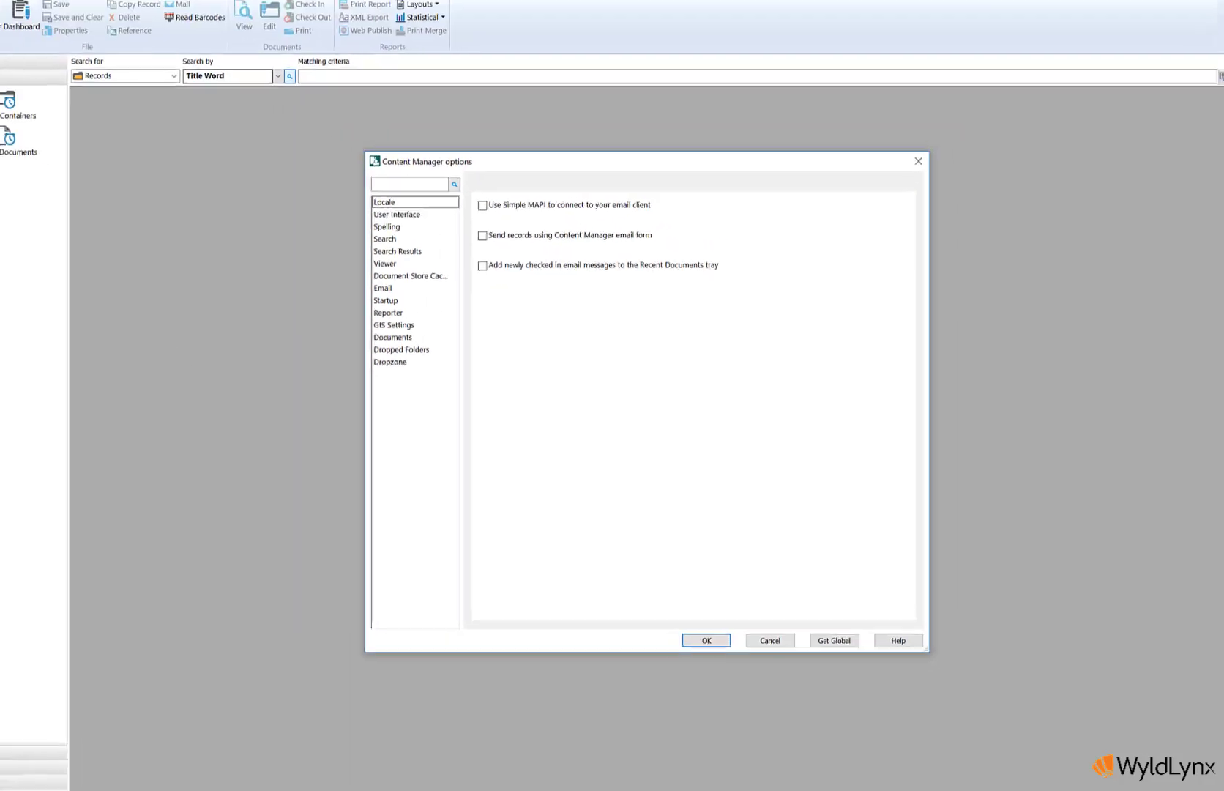
Step: Close Options with OK and show the Dashboard listing 3 assigned records
{"action": "left_click", "coordinate": [691, 724]}
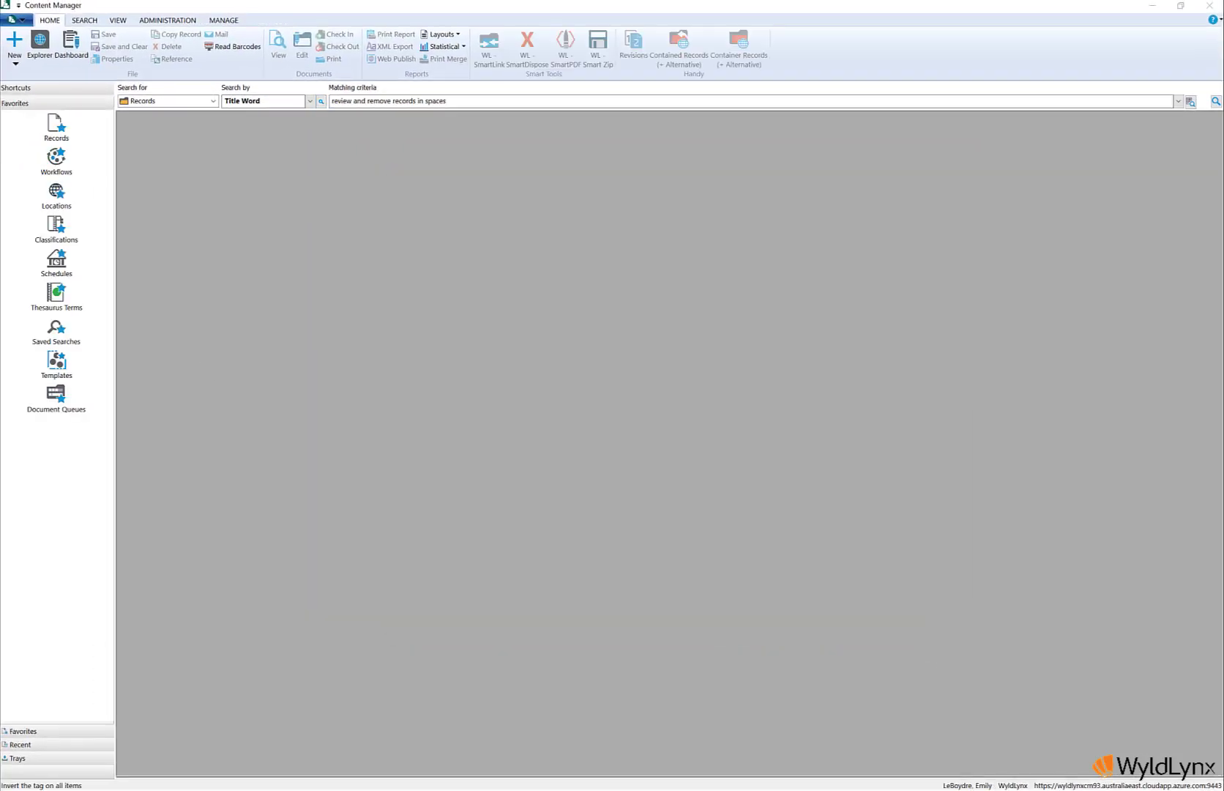
{"action": "left_click", "coordinate": [73, 51]}
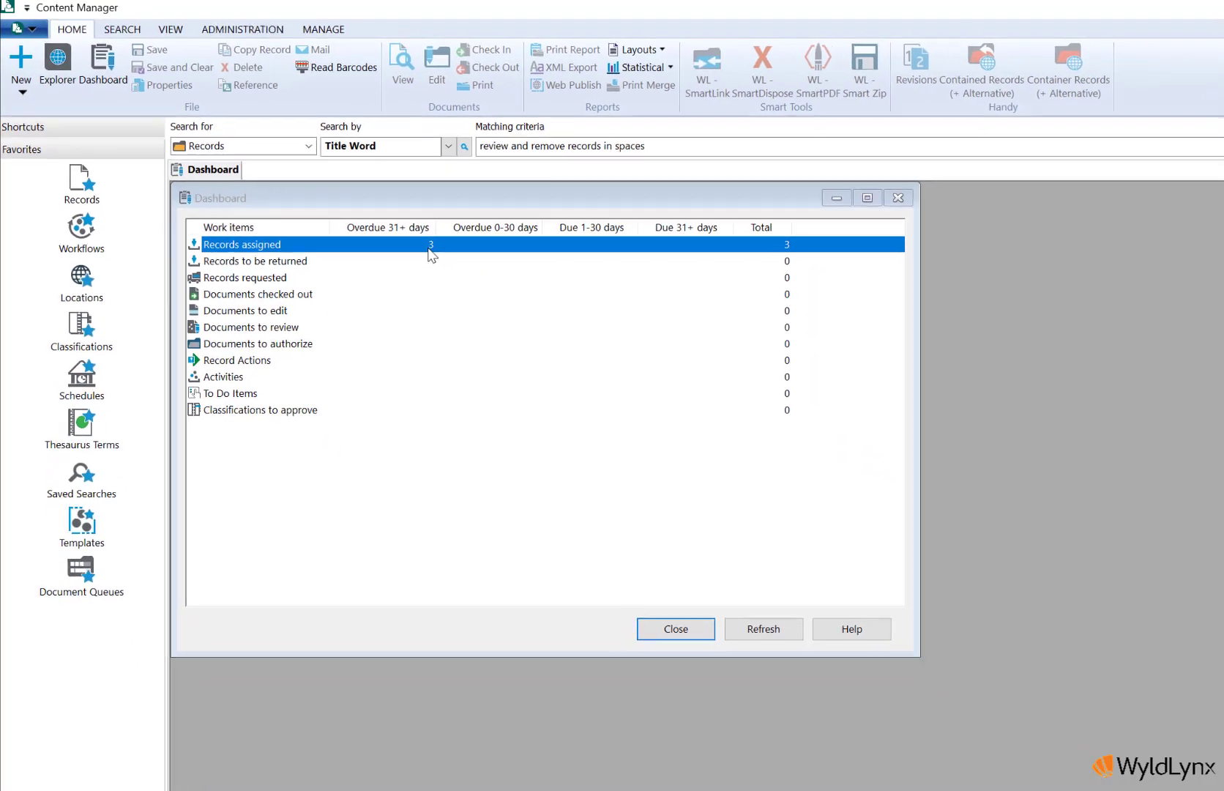
Step: List the 3 assigned records and inspect actions for DOC/19/00141 without choosing one
{"action": "double_click", "coordinate": [431, 245]}
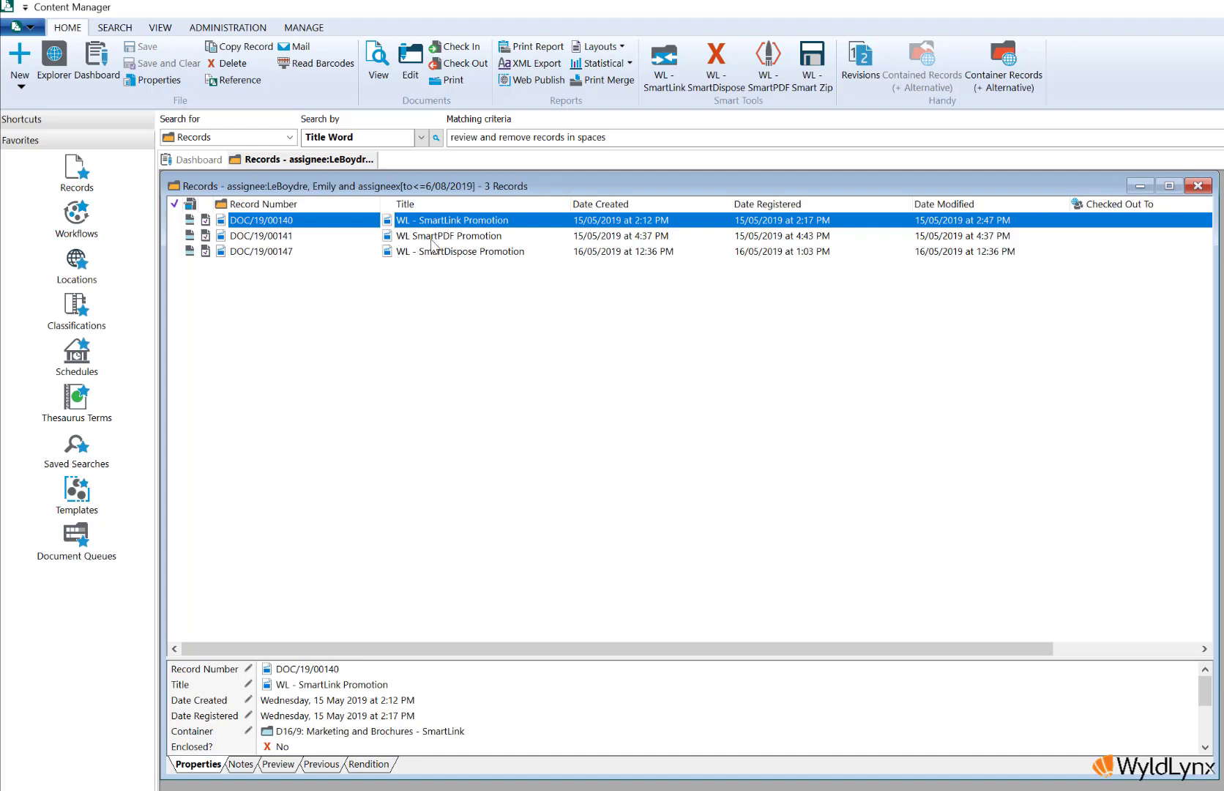
{"action": "left_click", "coordinate": [434, 238]}
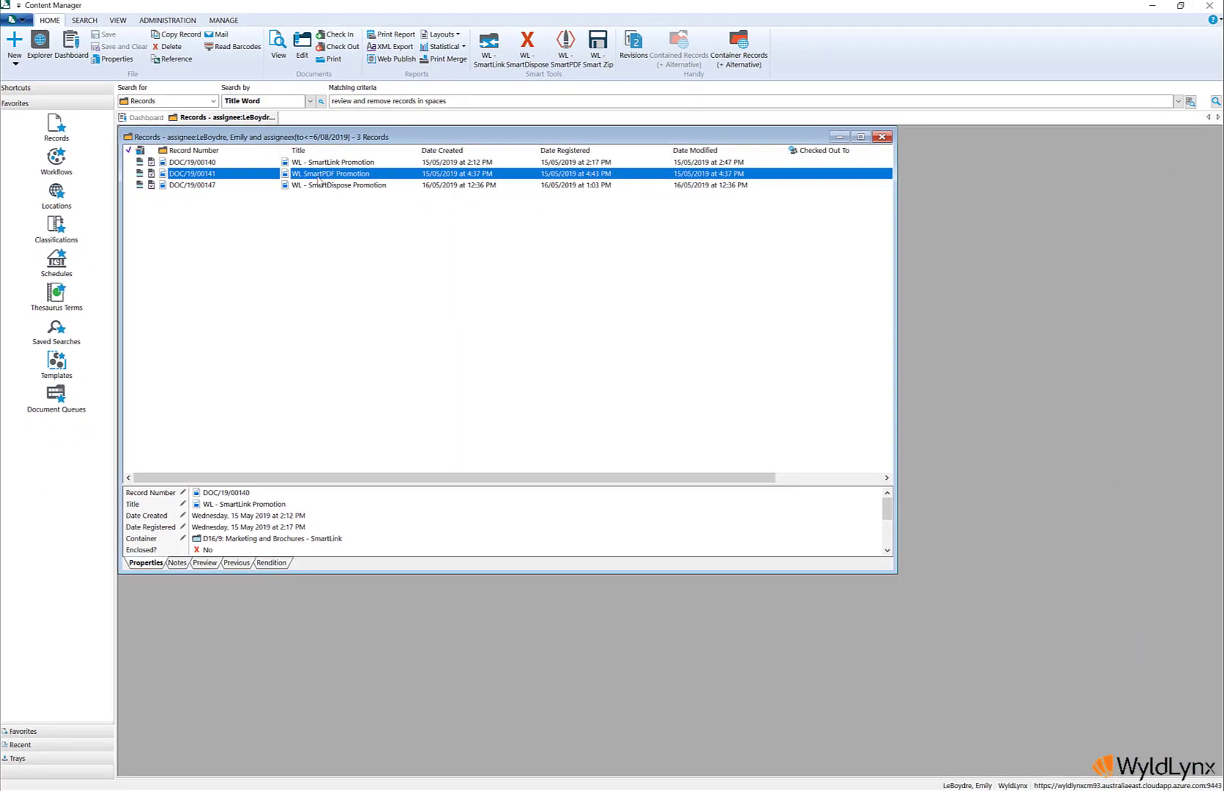
{"action": "right_click", "coordinate": [434, 243]}
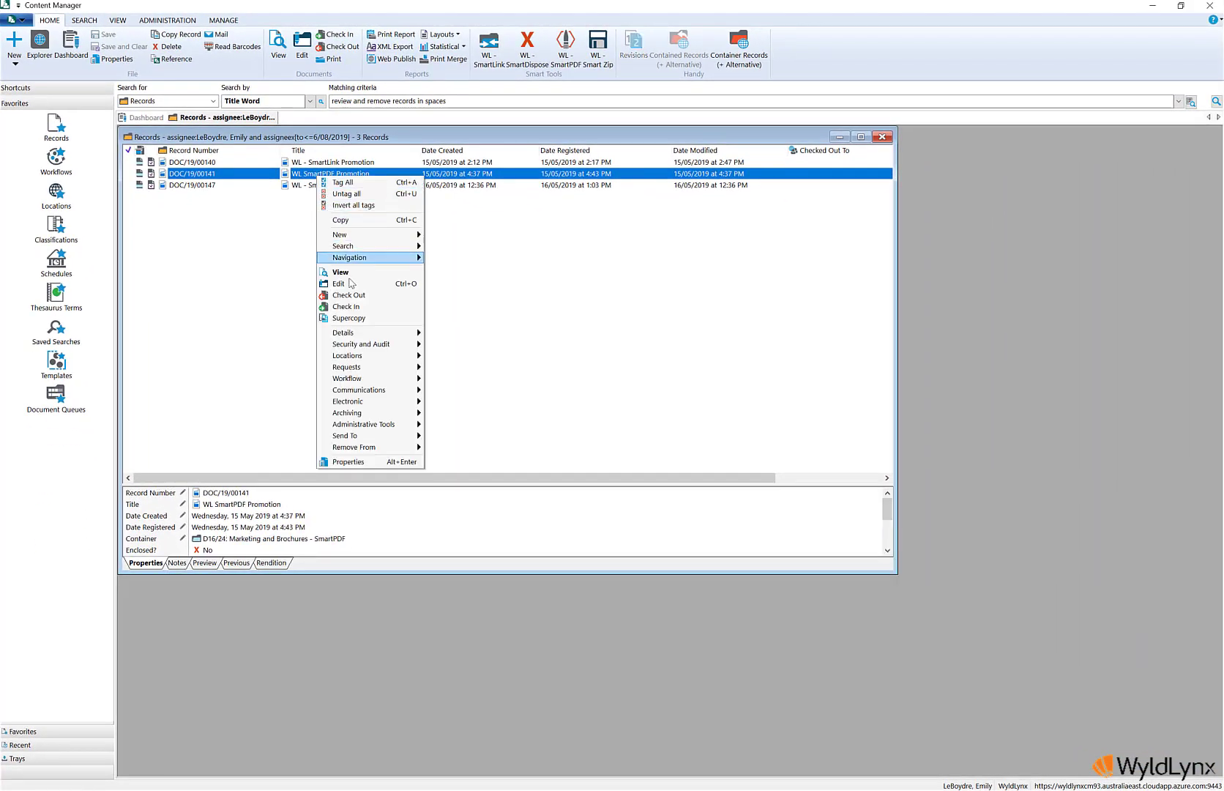
{"action": "left_click", "coordinate": [456, 336]}
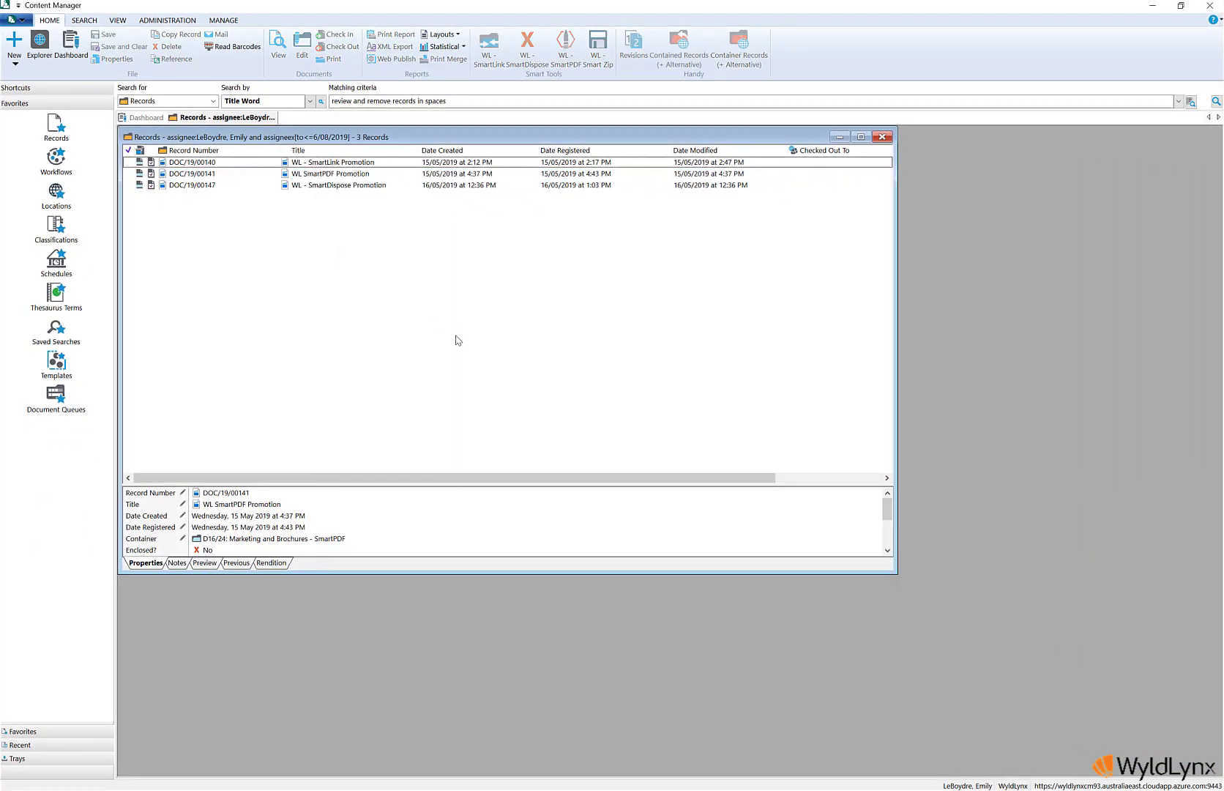
{"action": "left_click", "coordinate": [177, 24]}
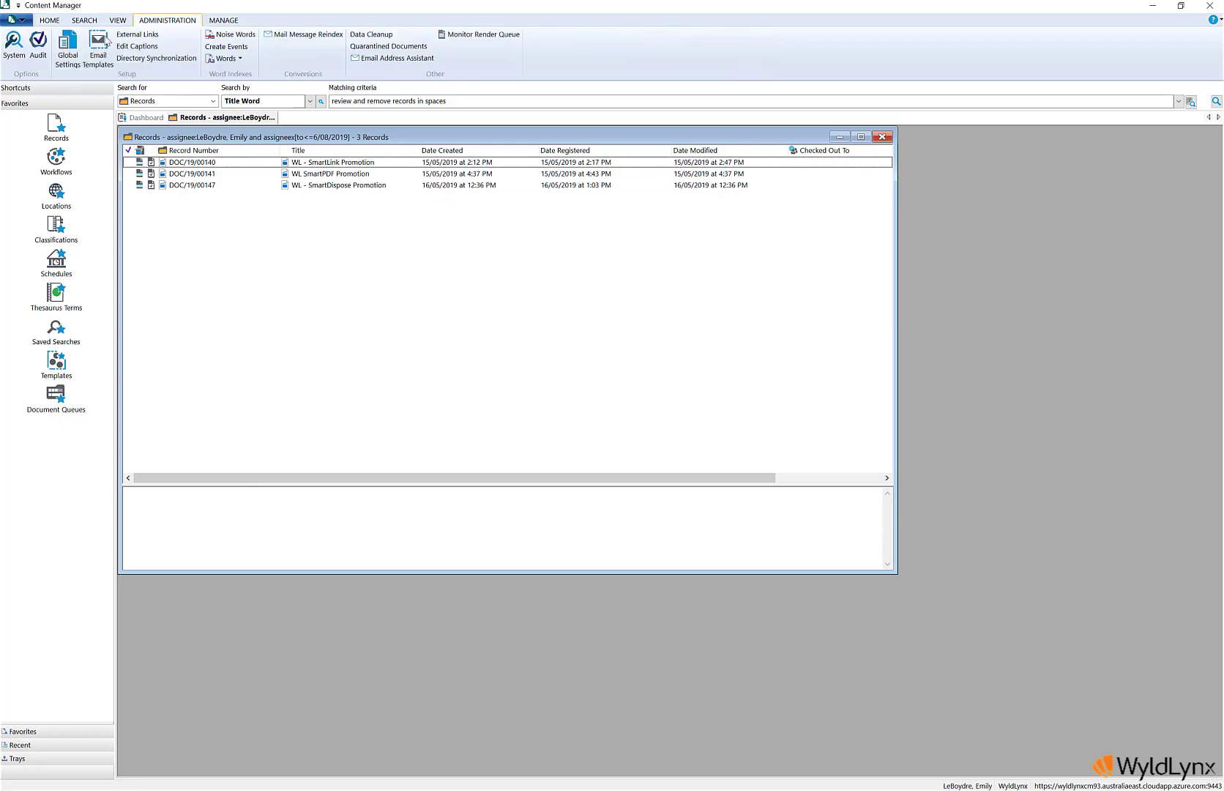
{"action": "left_click", "coordinate": [14, 43]}
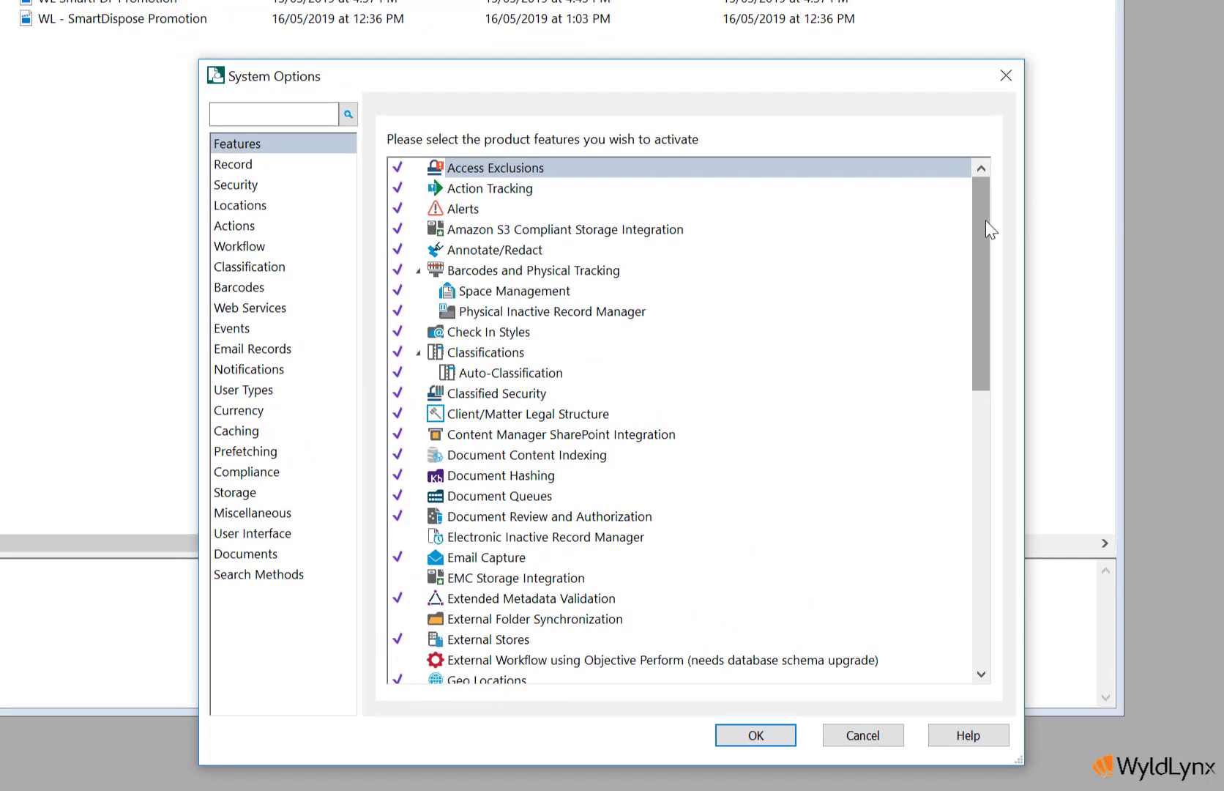
{"action": "left_click_drag", "start_coordinate": [913, 254], "coordinate": [909, 495]}
{"action": "left_click_drag", "start_coordinate": [979, 521], "coordinate": [978, 521]}
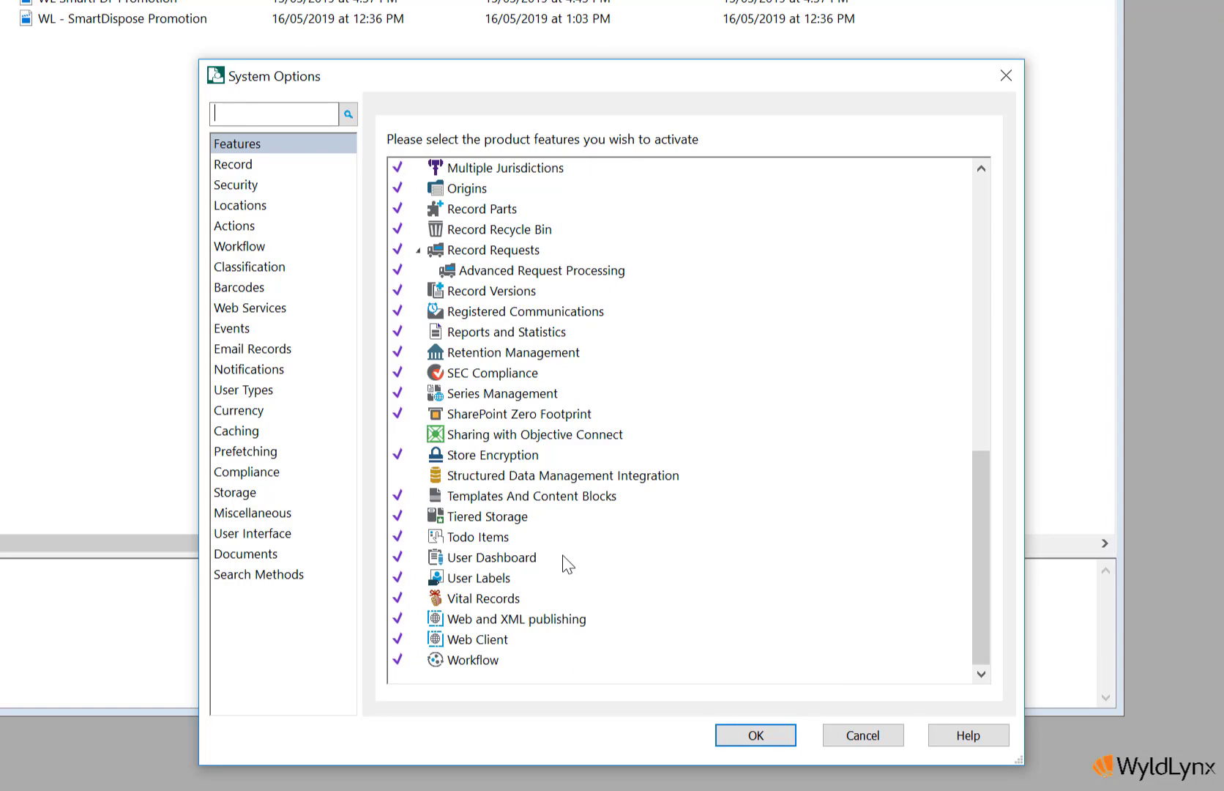
{"action": "left_click", "coordinate": [399, 558]}
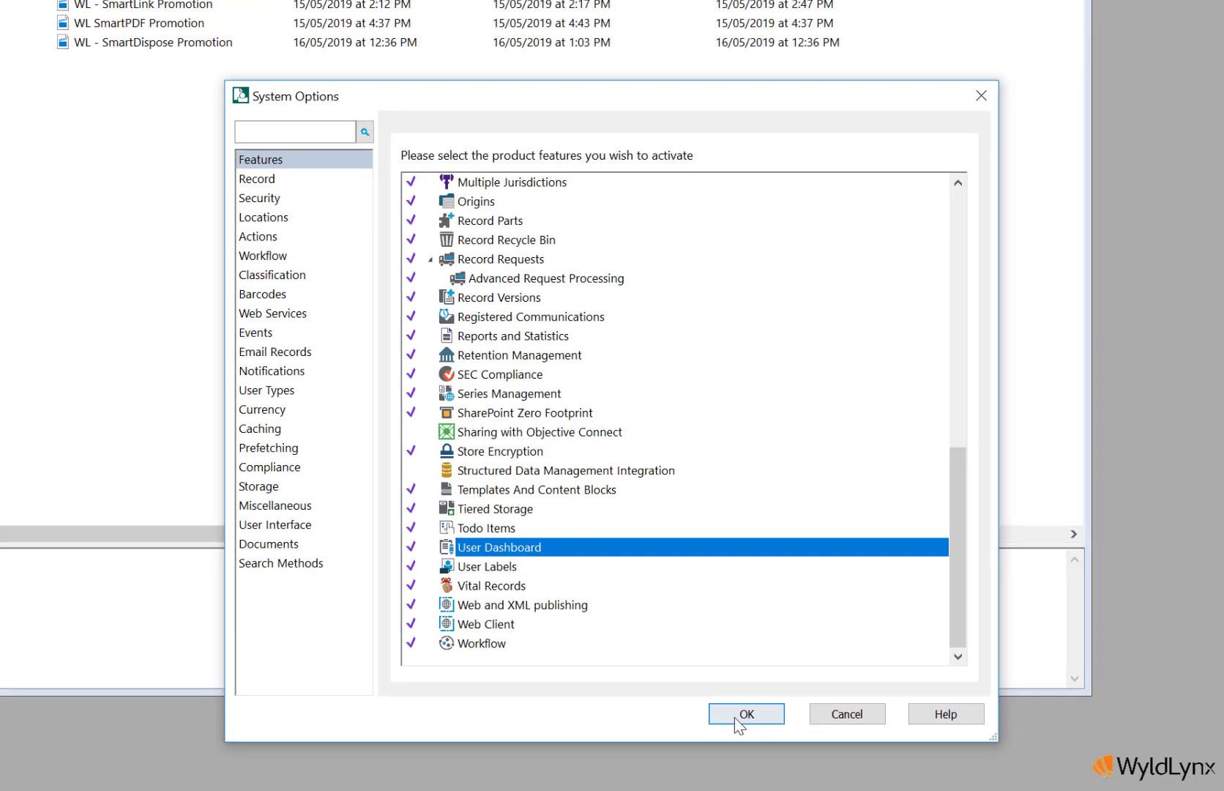
{"action": "left_click", "coordinate": [735, 720]}
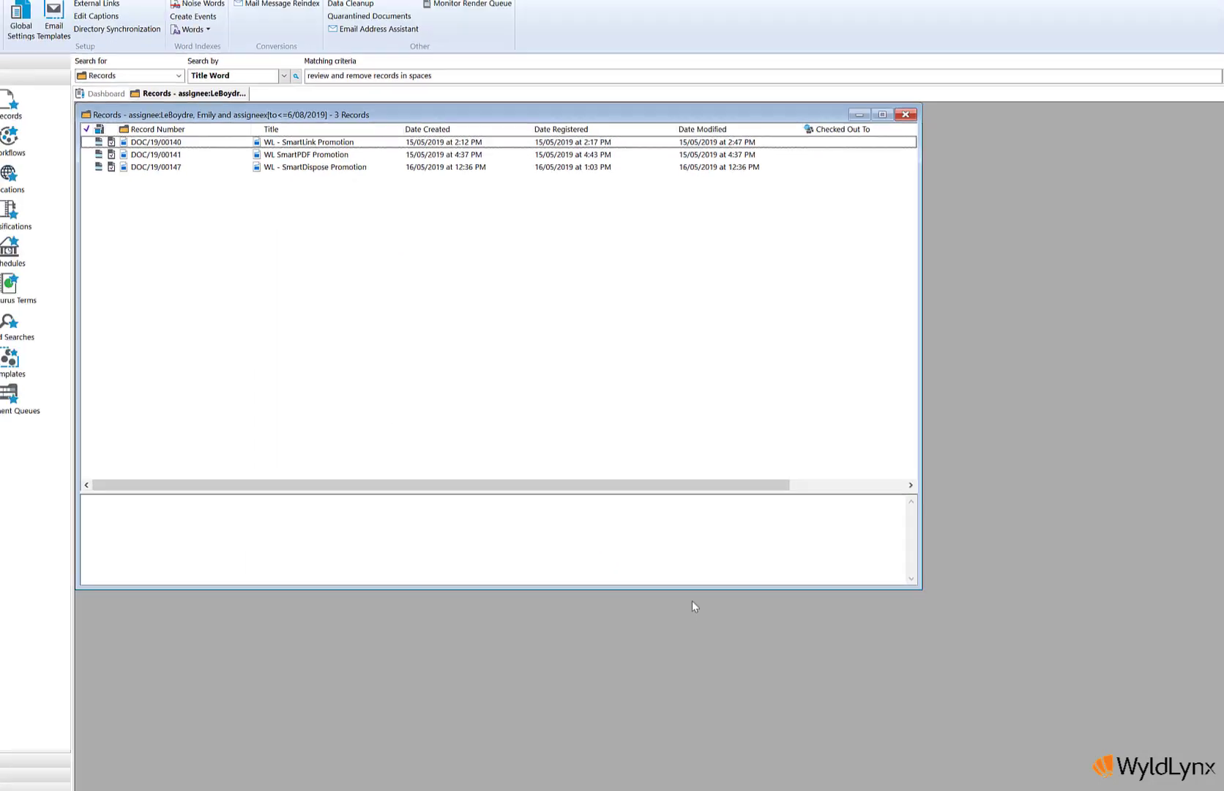
Step: Tick Dashboard as a Startup window in Options, found via a 'star' search, and save
{"action": "left_click", "coordinate": [12, 21]}
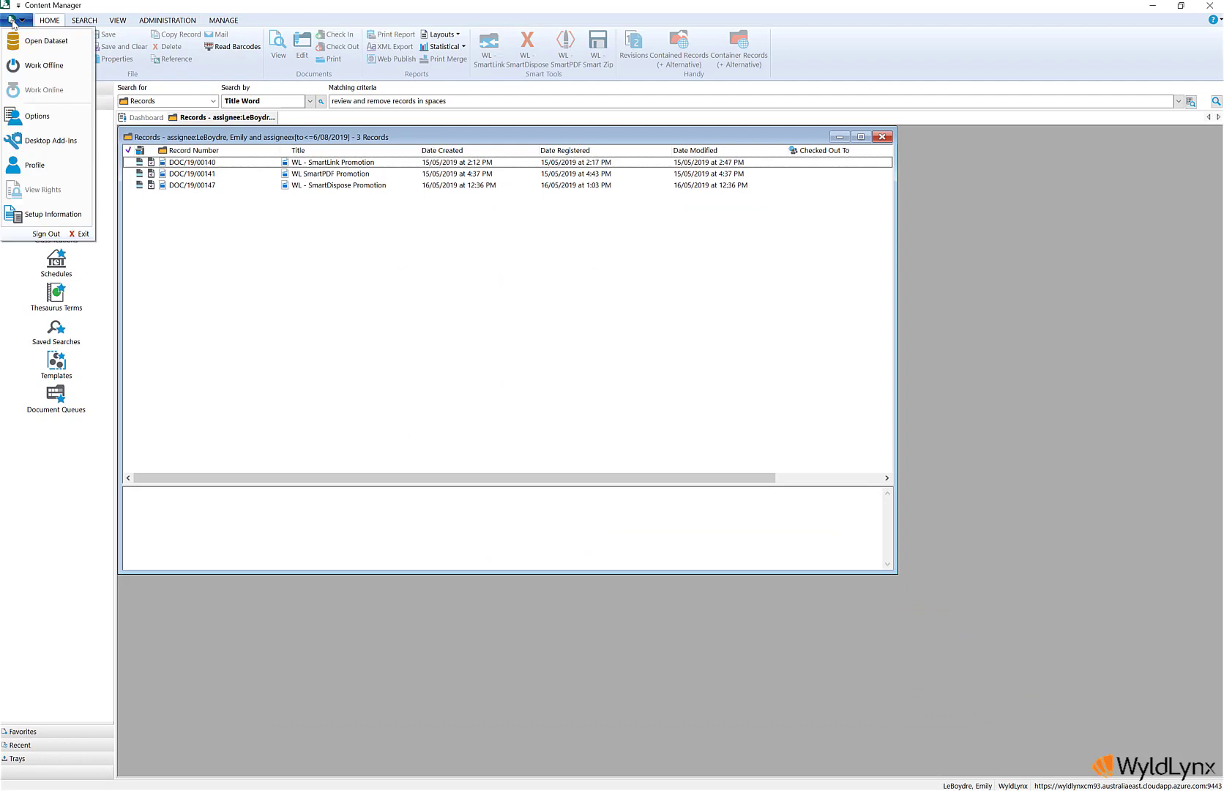
{"action": "left_click", "coordinate": [36, 115]}
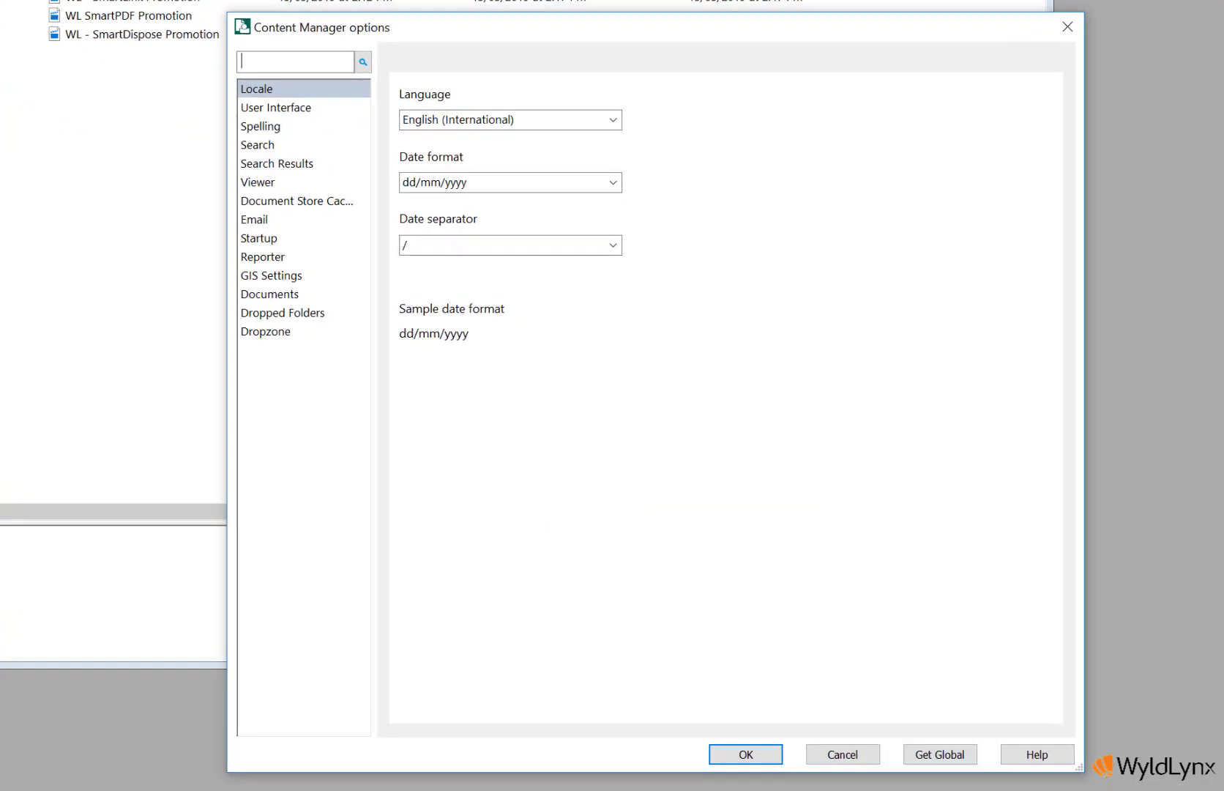
{"action": "type", "text": "star"}
{"action": "left_click", "coordinate": [295, 110]}
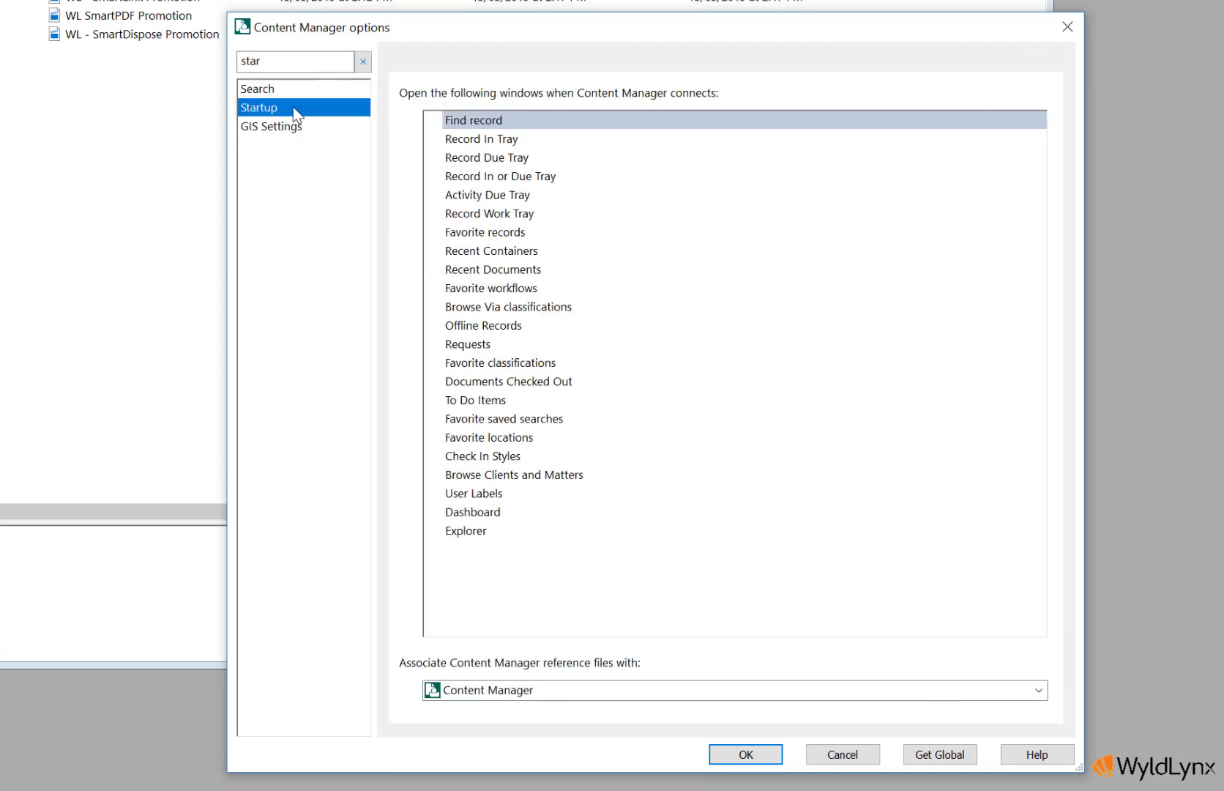
{"action": "left_click", "coordinate": [439, 511]}
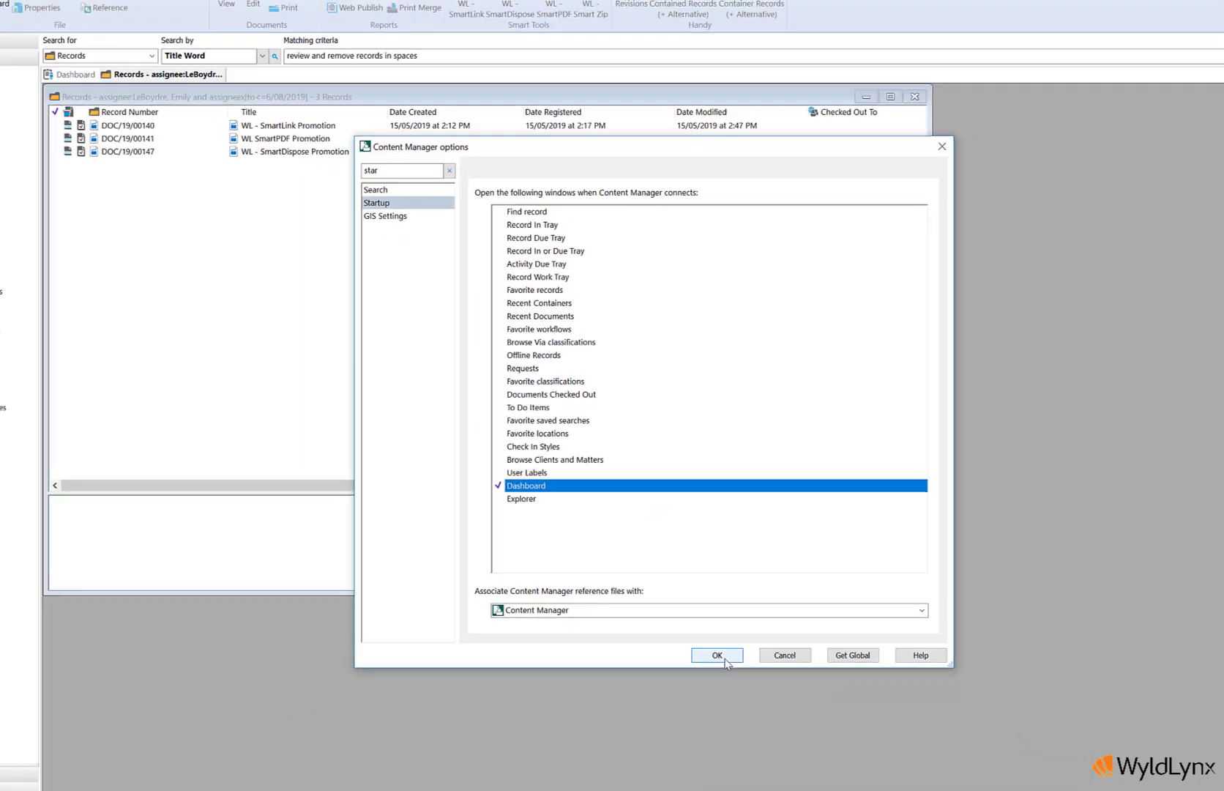
{"action": "left_click", "coordinate": [743, 747]}
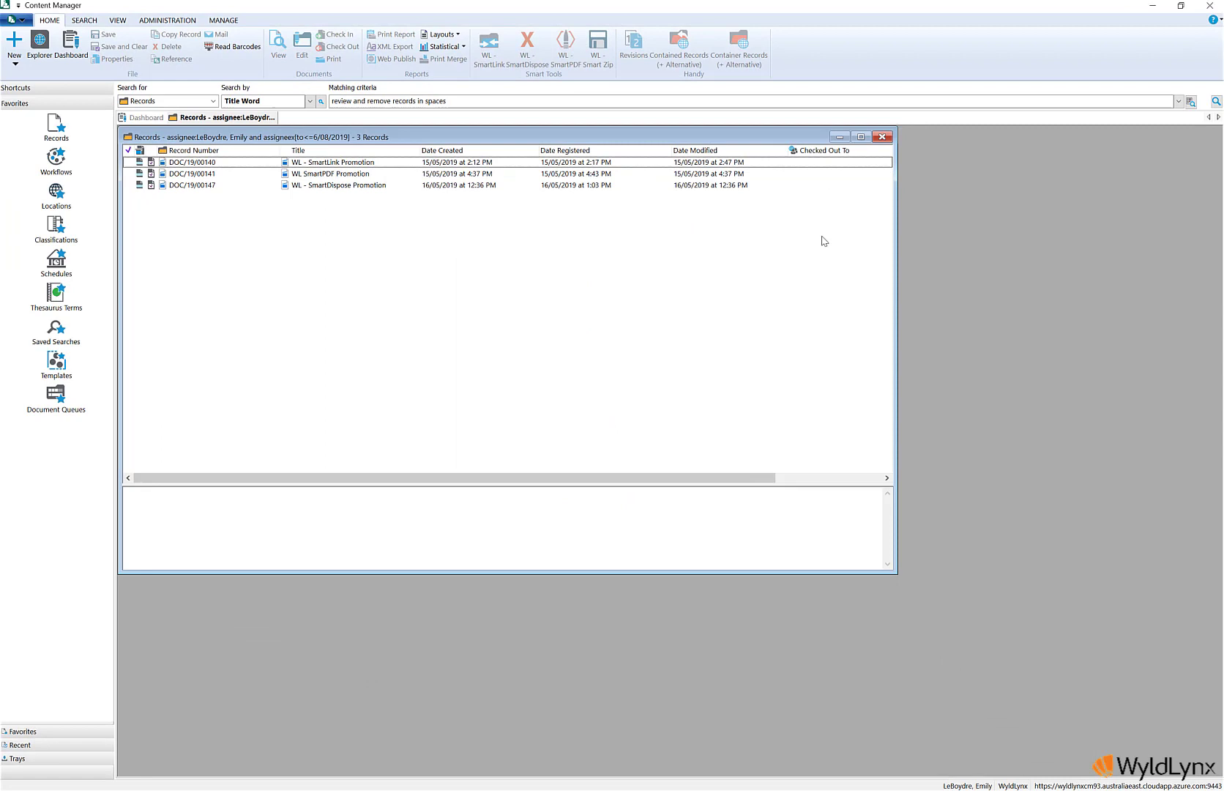
Step: Close the assigned records results and open the Recent Documents explorer, selecting the Refine a Search record
{"action": "left_click", "coordinate": [882, 137]}
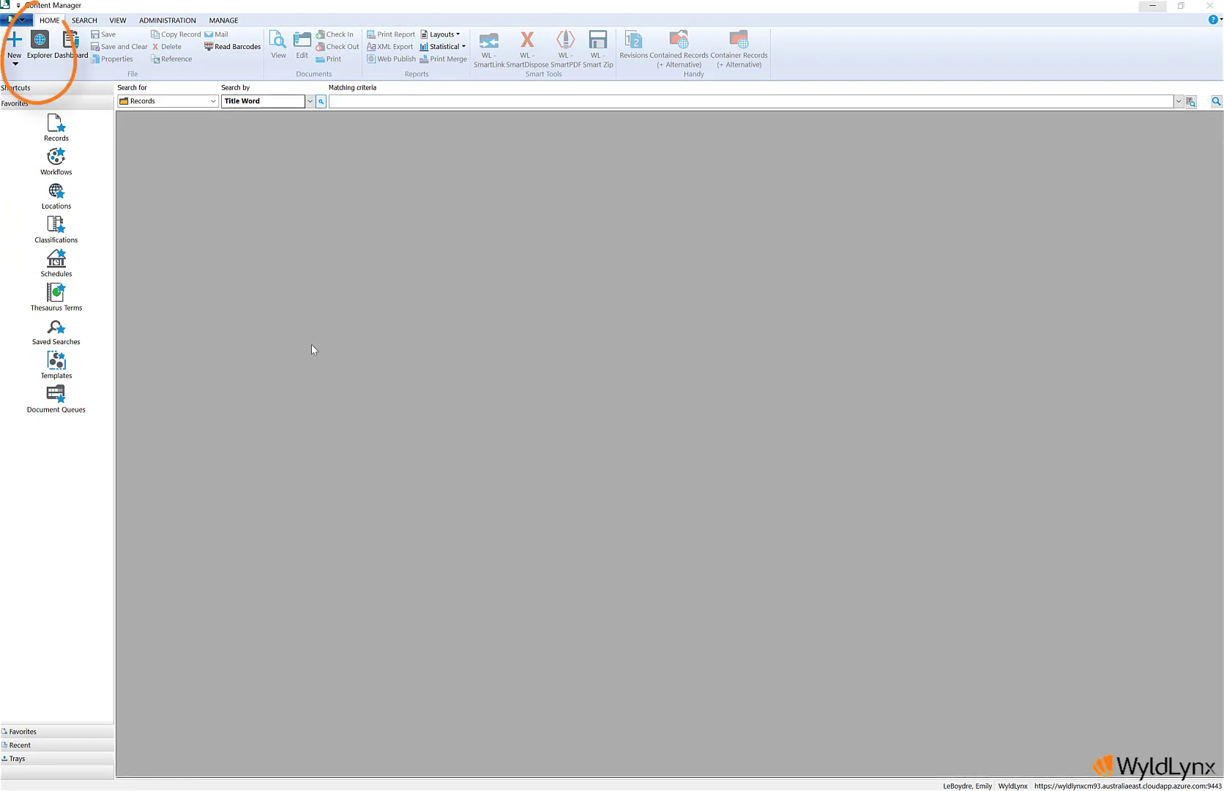
{"action": "left_click", "coordinate": [28, 46]}
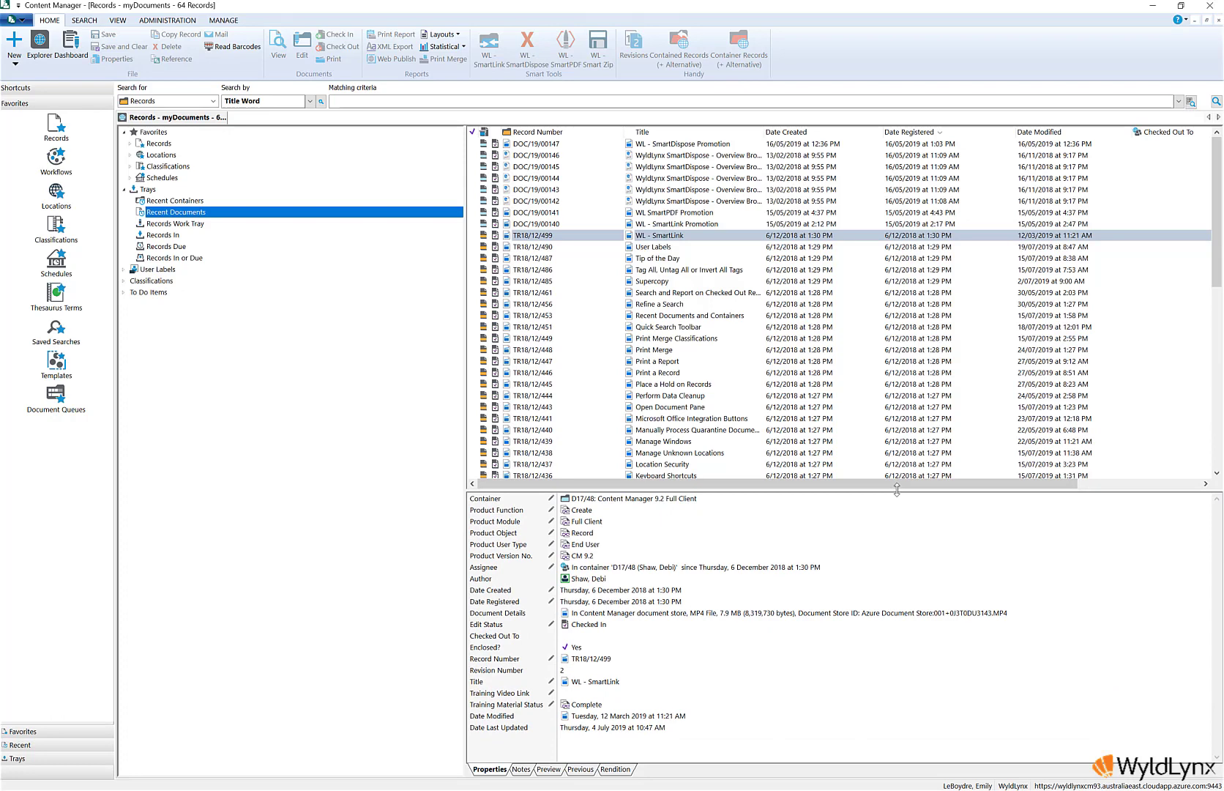
{"action": "left_click", "coordinate": [663, 304]}
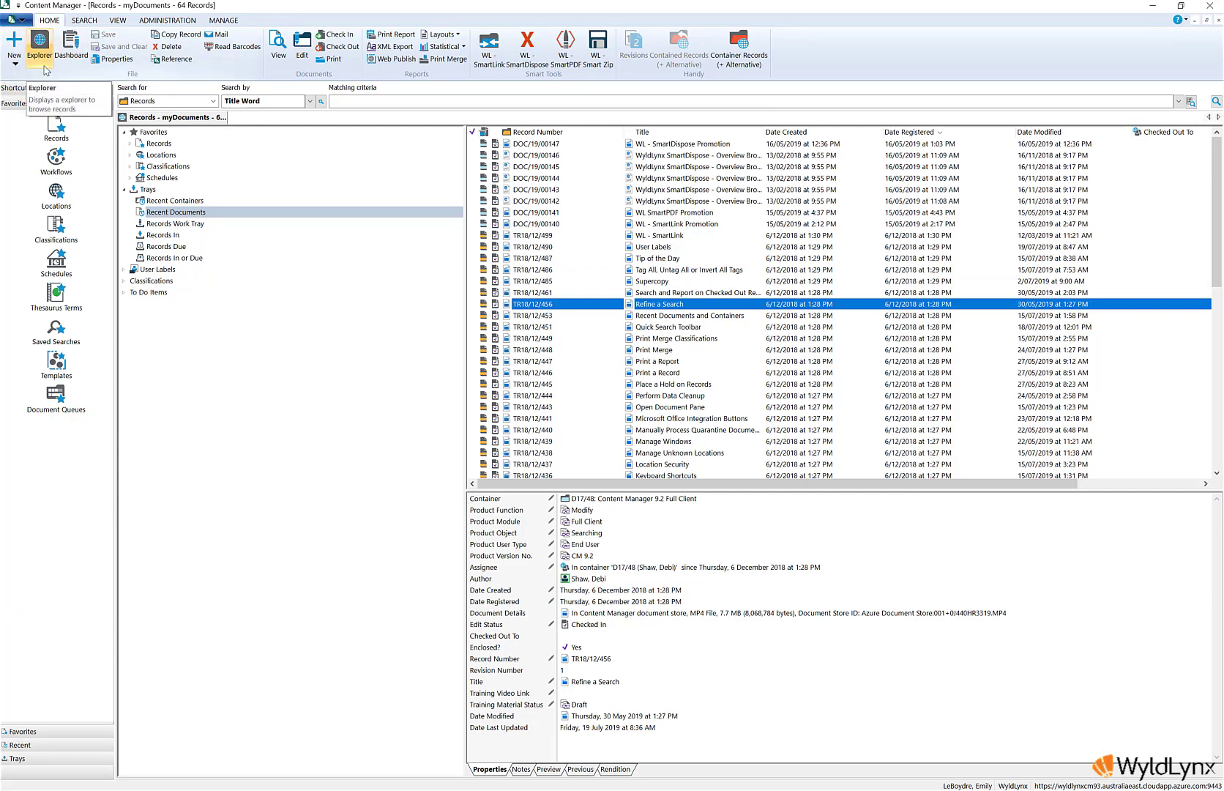
Step: Tick Explorer alongside Dashboard as a Startup window in Options and save
{"action": "left_click", "coordinate": [16, 20]}
{"action": "left_click", "coordinate": [46, 115]}
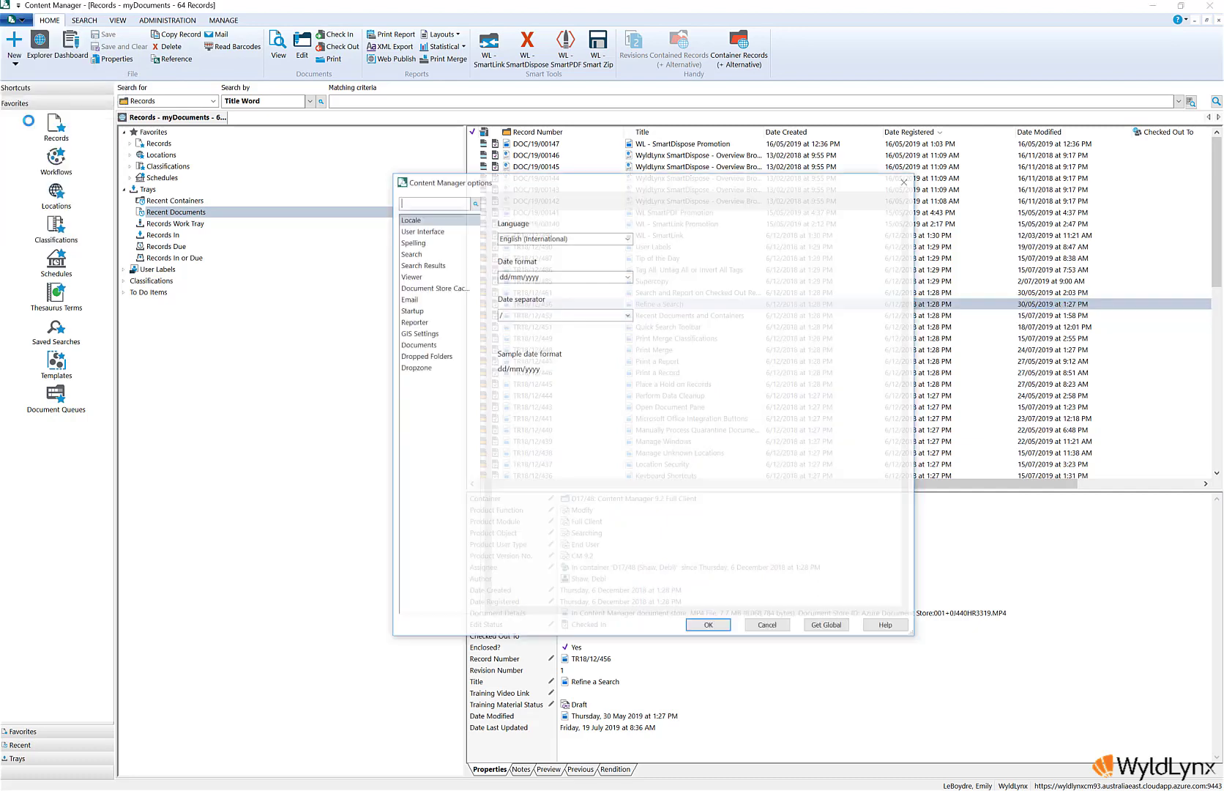
{"action": "left_click", "coordinate": [422, 312]}
{"action": "left_click", "coordinate": [517, 489]}
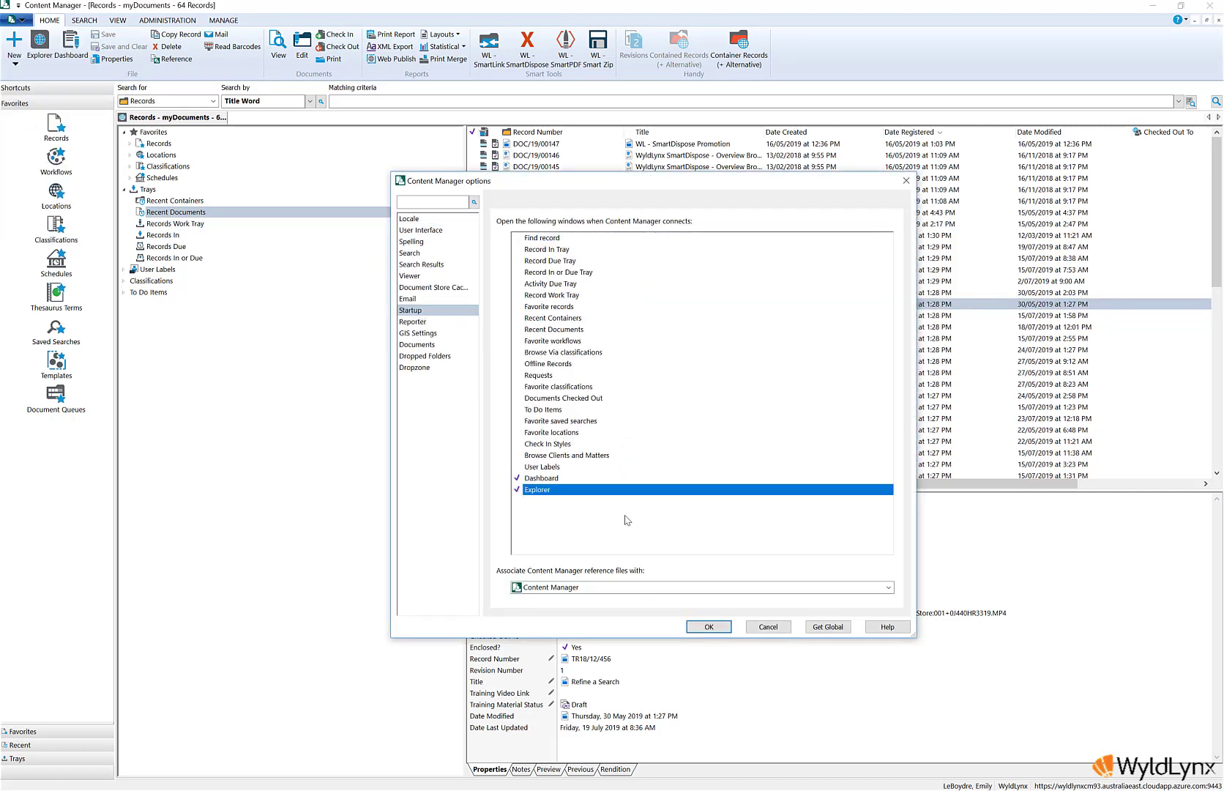
{"action": "left_click", "coordinate": [709, 626]}
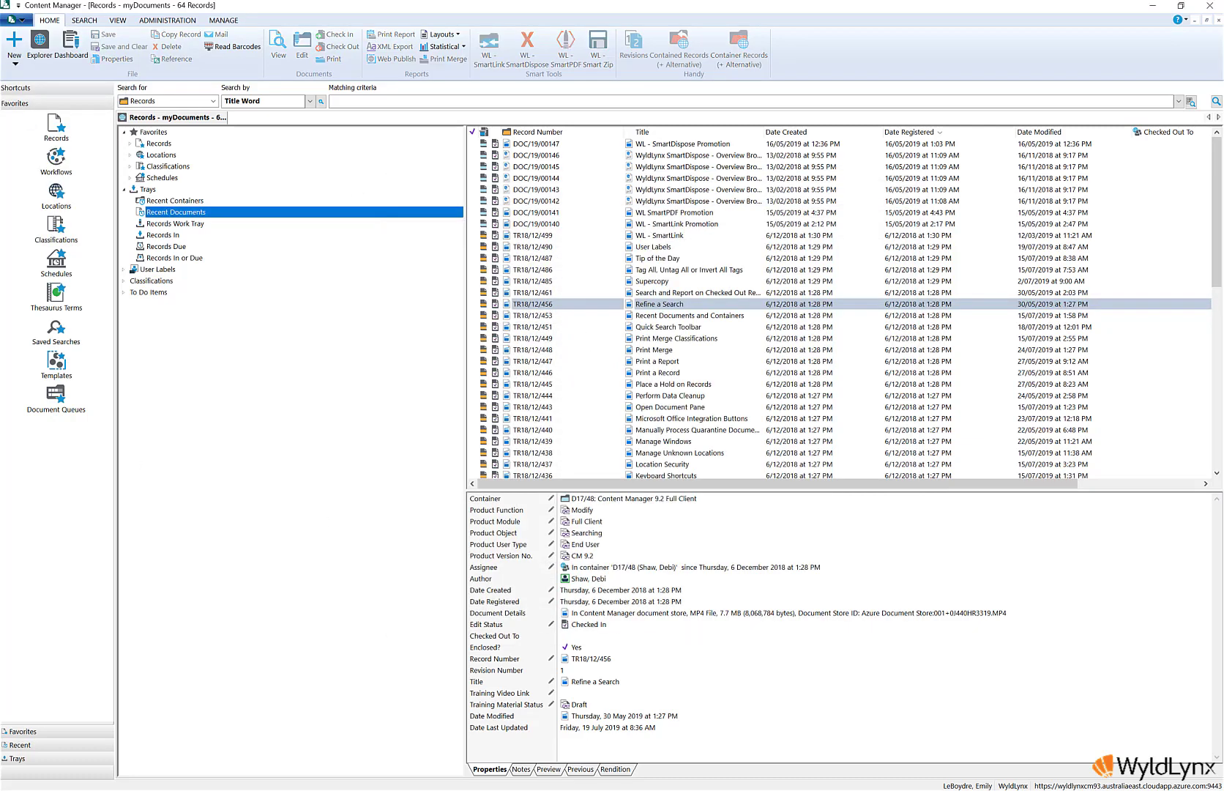
Step: Review the Title column's Format Columns settings without changes, then close the myDocuments list
{"action": "right_click", "coordinate": [691, 133]}
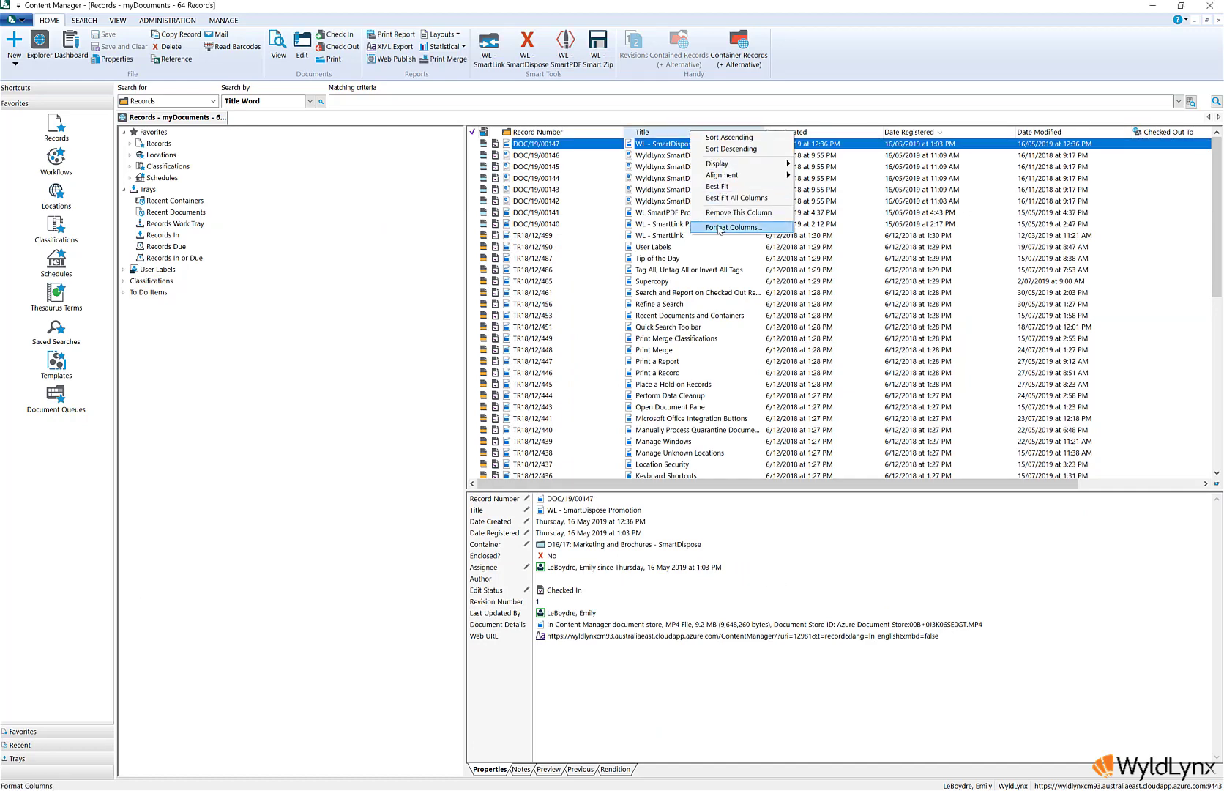
{"action": "left_click", "coordinate": [718, 228]}
{"action": "left_click_drag", "start_coordinate": [575, 354], "coordinate": [575, 374]}
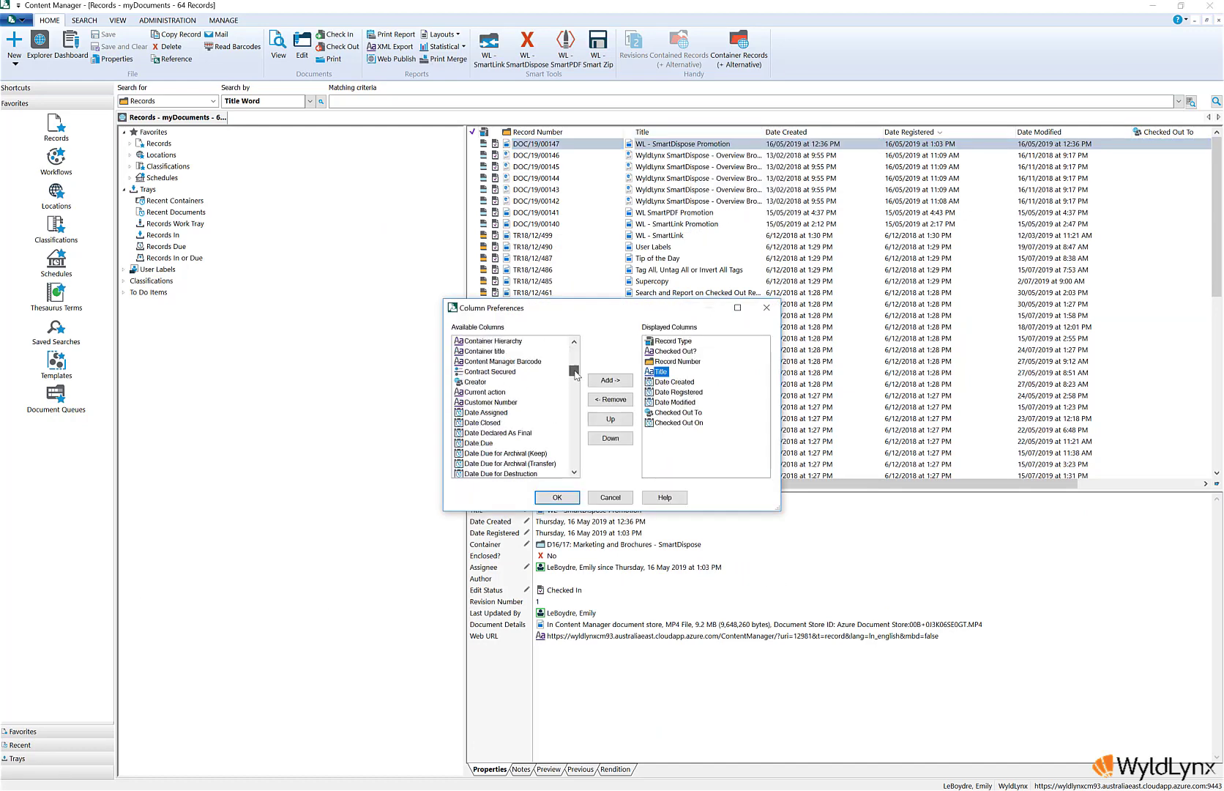
{"action": "left_click", "coordinate": [568, 500]}
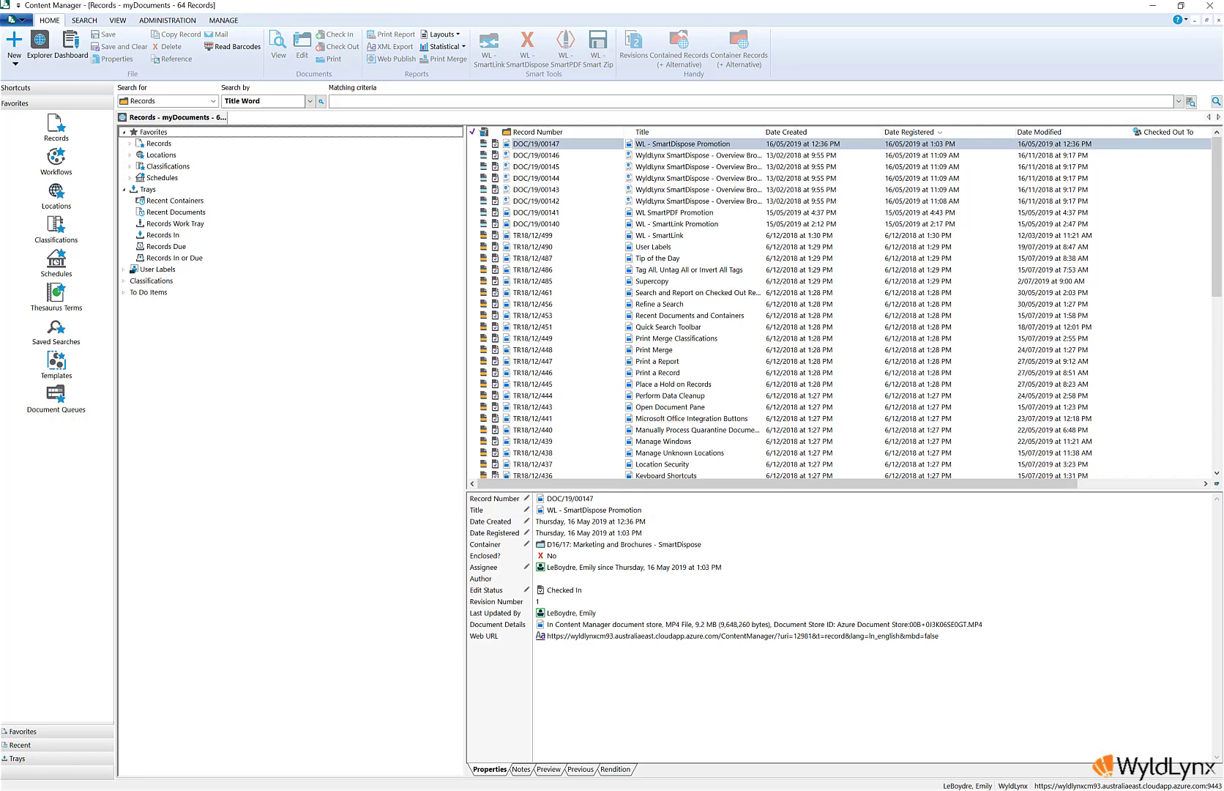
{"action": "key", "text": "ctrl+F4"}
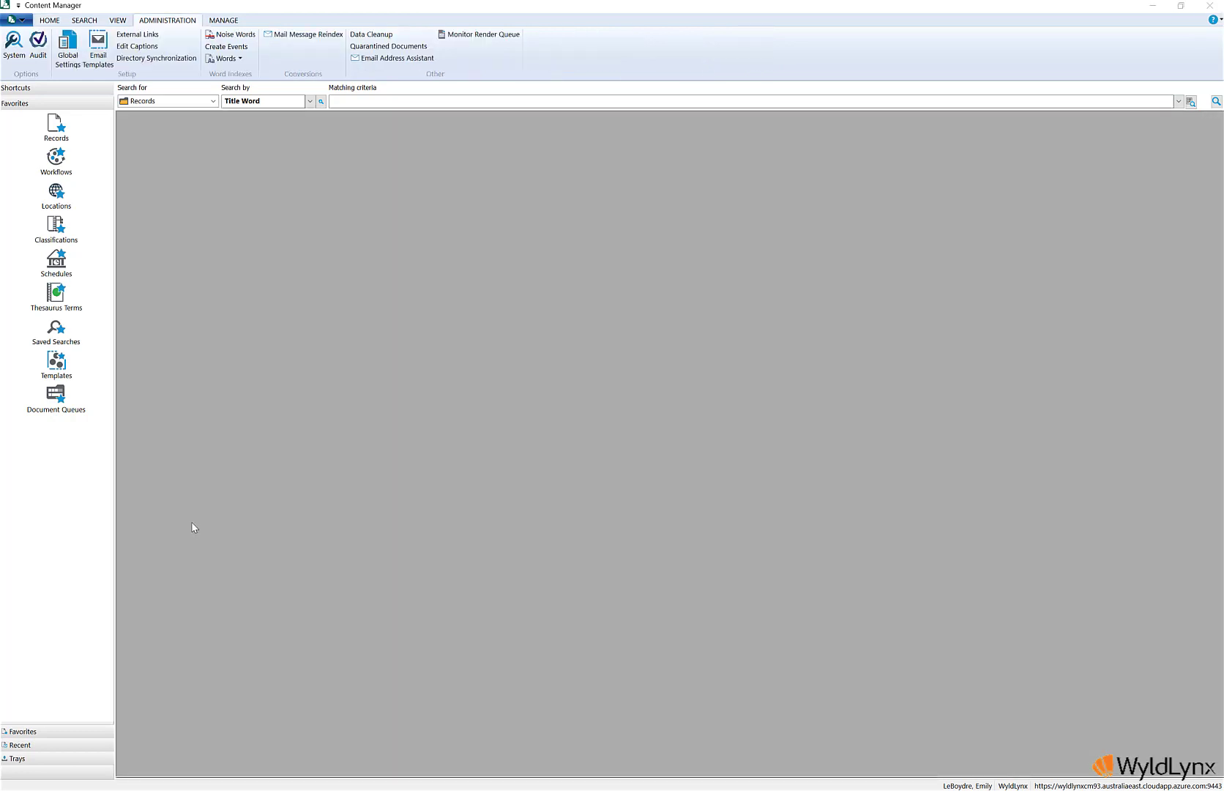
{"action": "left_click", "coordinate": [11, 57]}
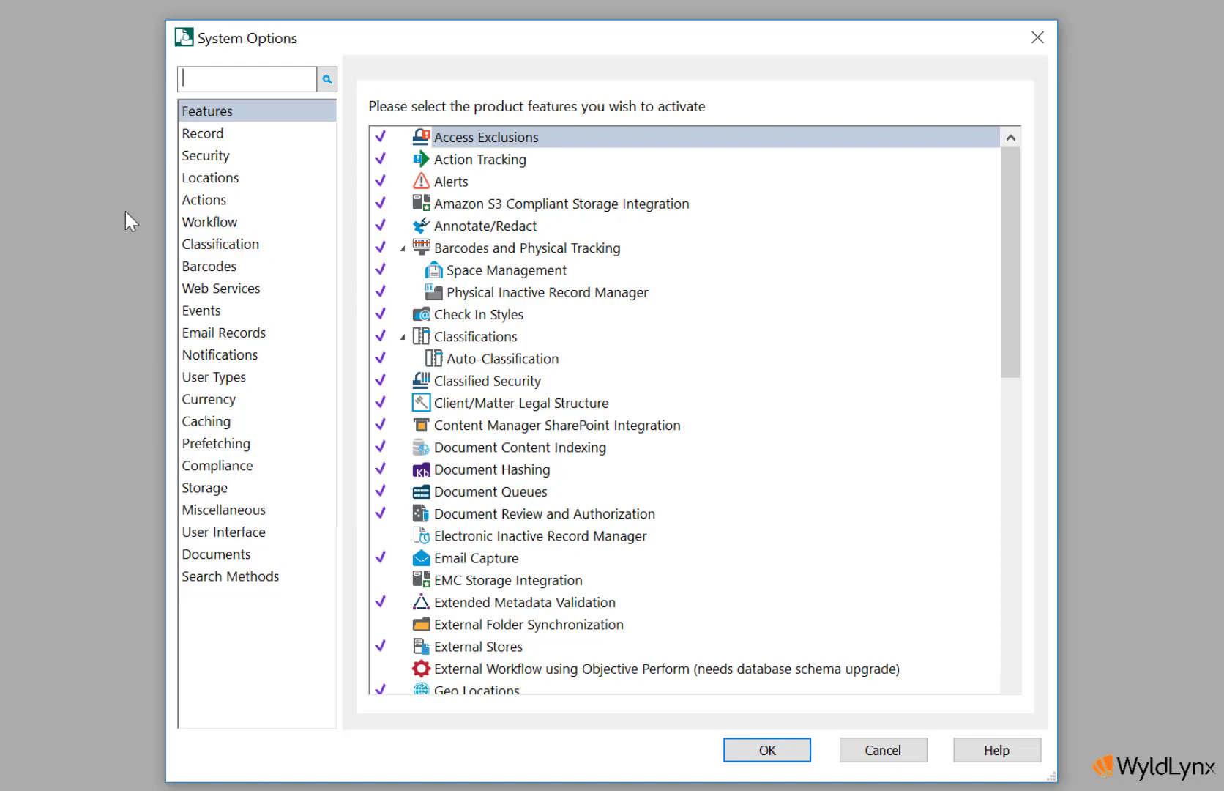
{"action": "left_click", "coordinate": [231, 381]}
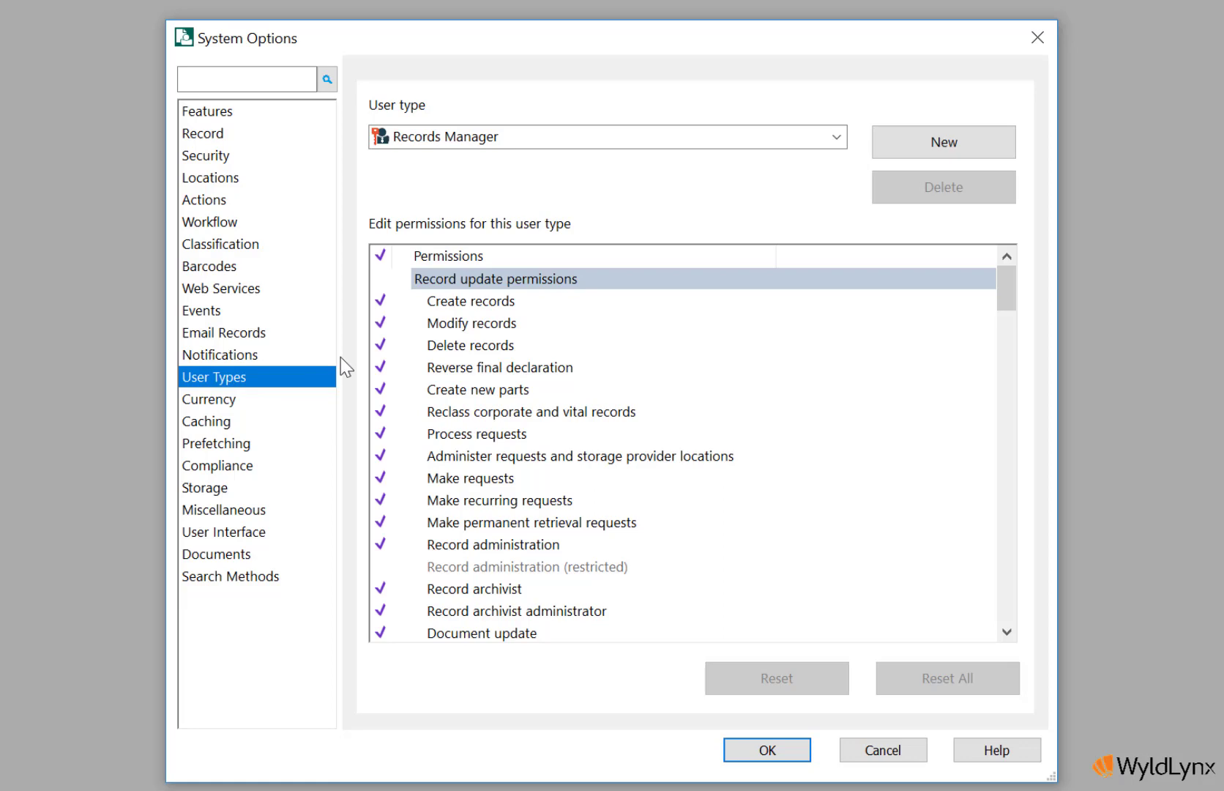
{"action": "left_click", "coordinate": [1006, 150]}
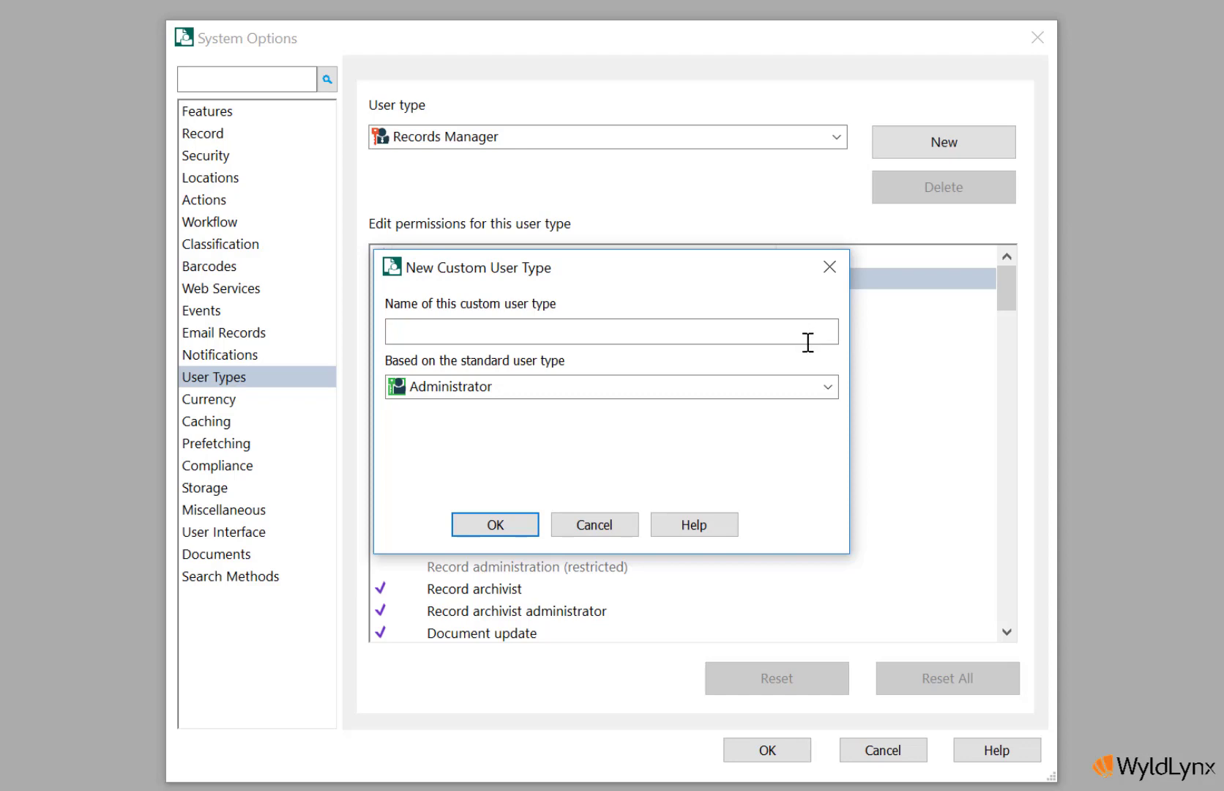
{"action": "left_click", "coordinate": [827, 386]}
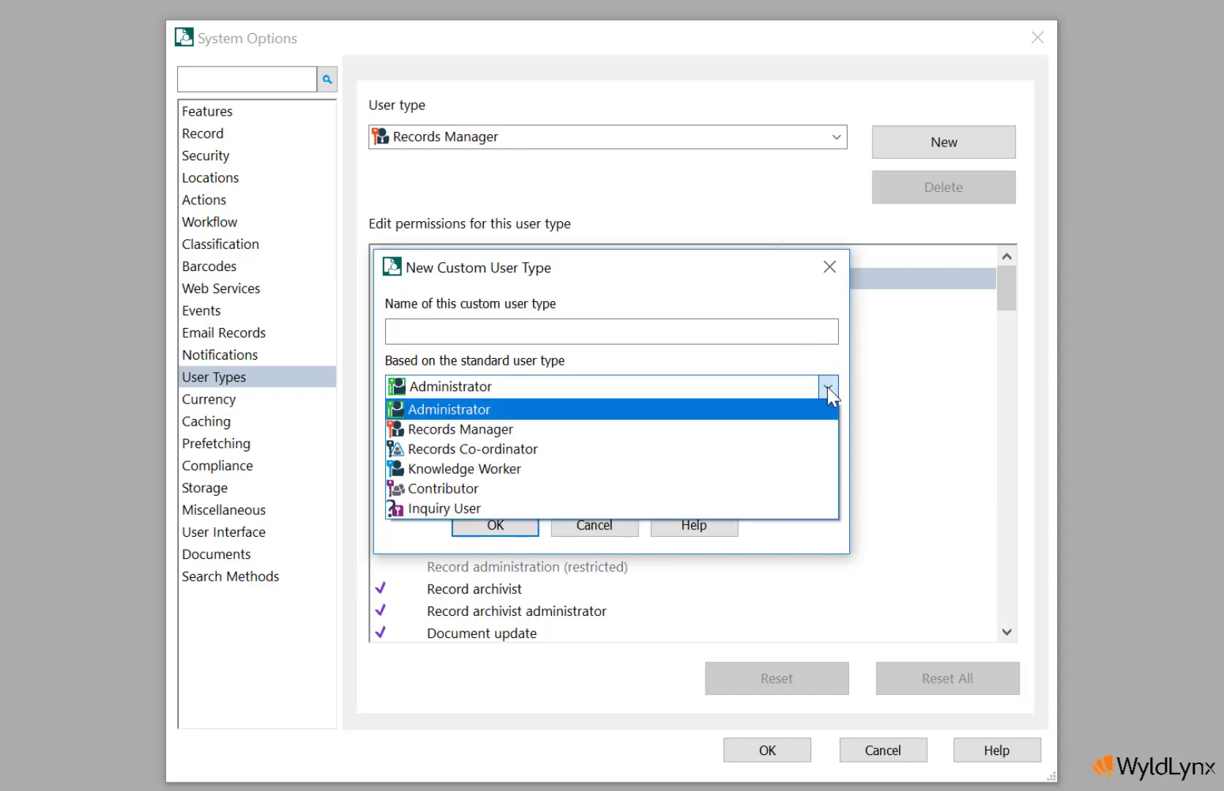
{"action": "left_click", "coordinate": [797, 410]}
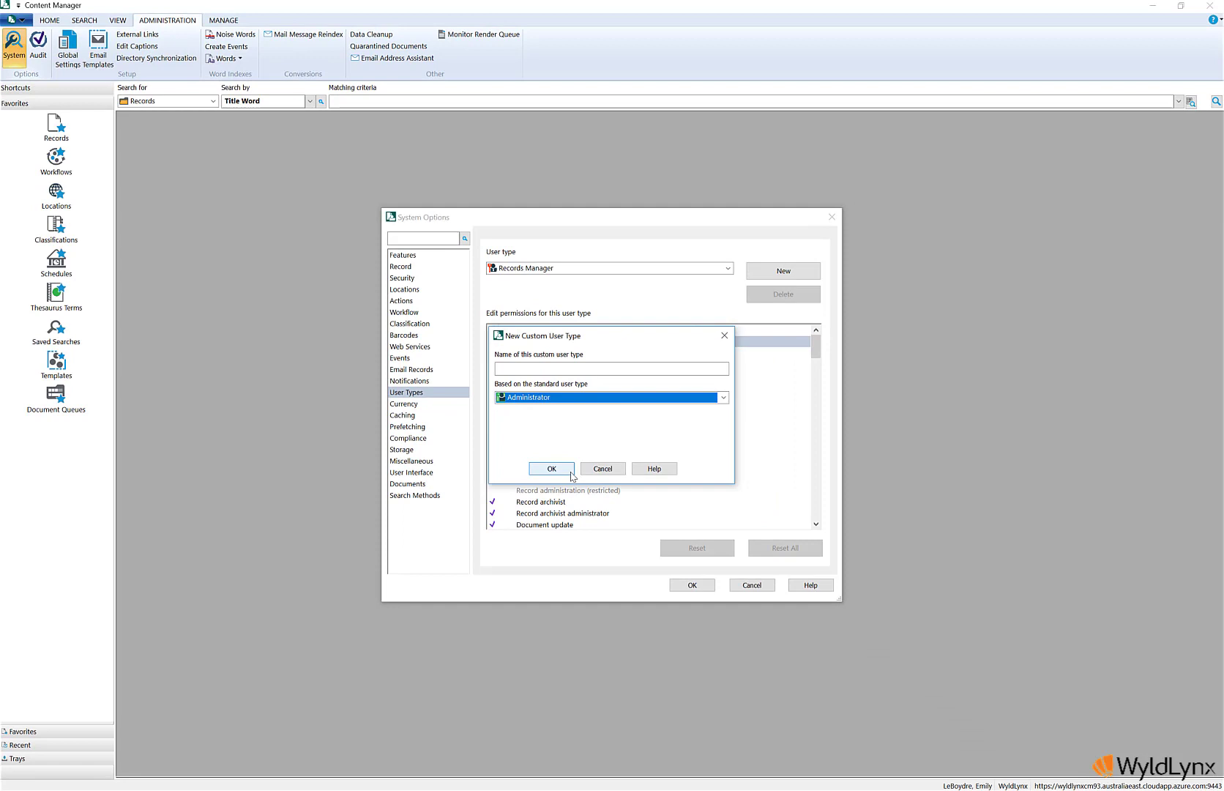
{"action": "left_click", "coordinate": [597, 472]}
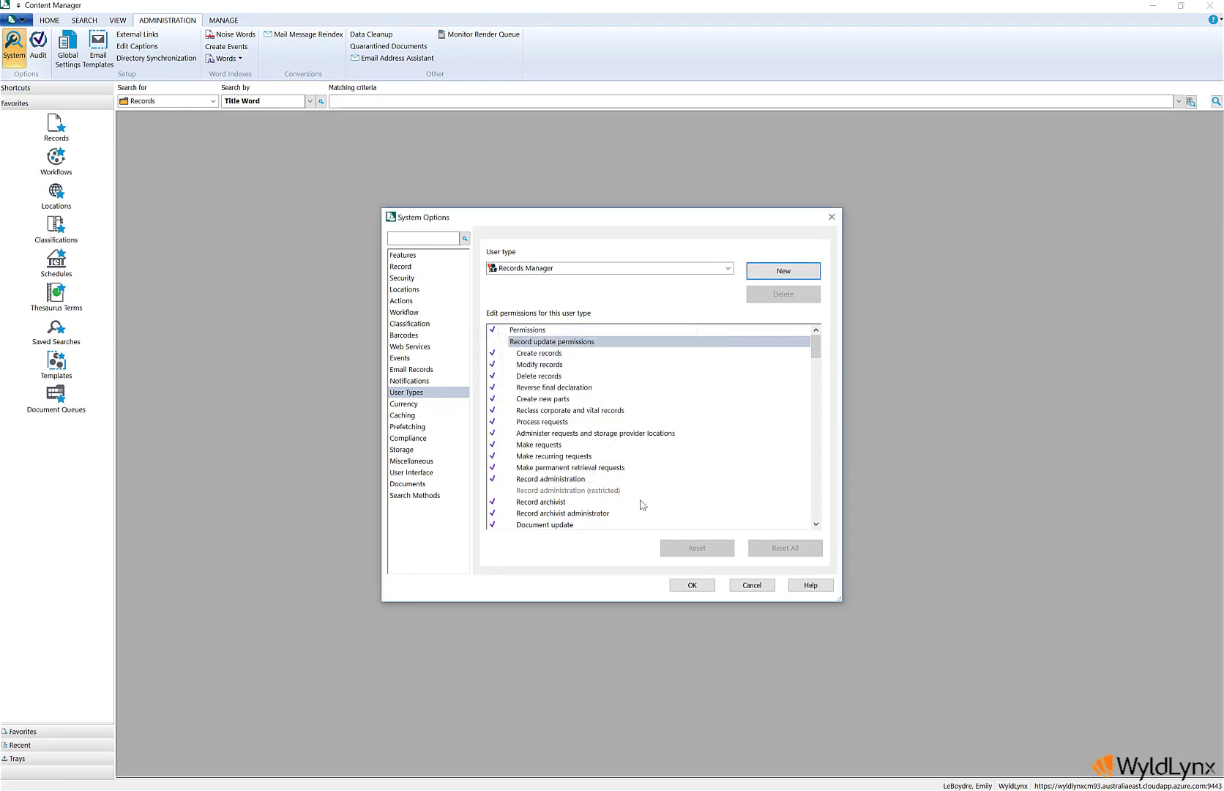
{"action": "left_click", "coordinate": [747, 585]}
{"action": "left_click", "coordinate": [20, 745]}
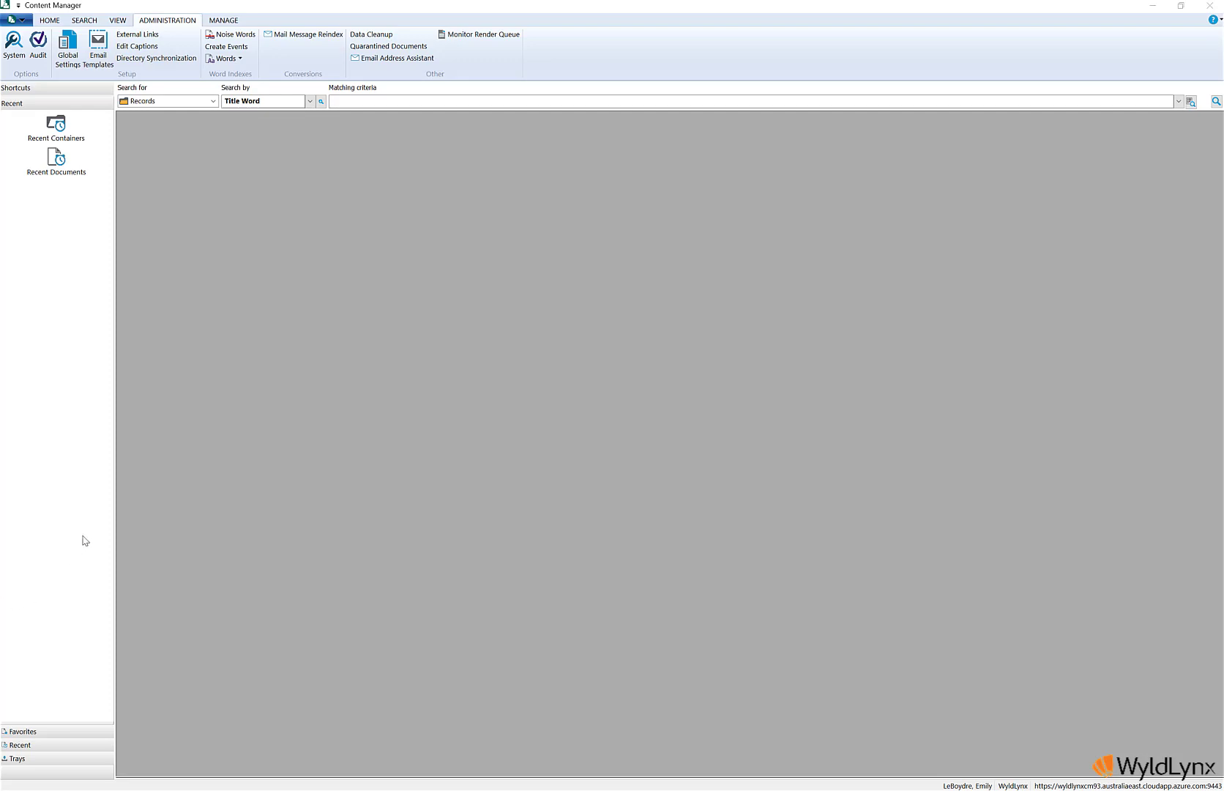
Step: Activate the Record Recycle Bin product feature in System options
{"action": "left_click", "coordinate": [5, 55]}
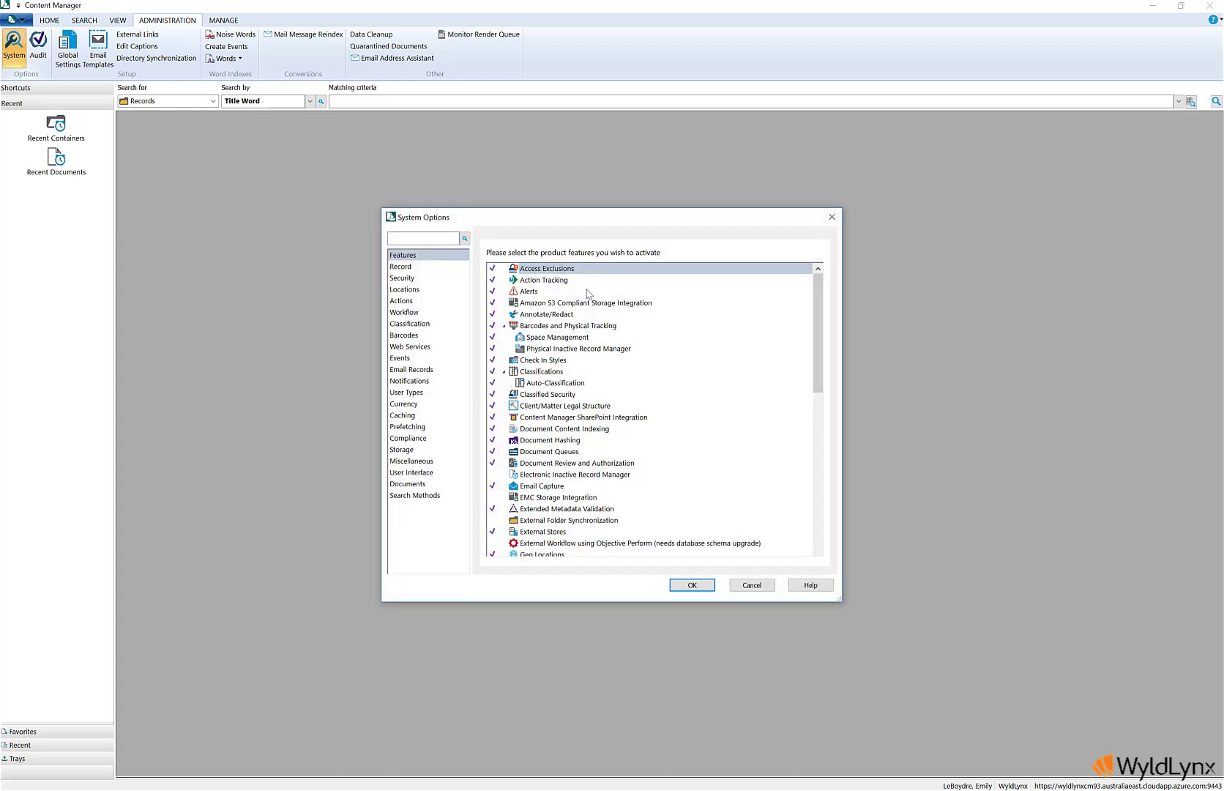
{"action": "left_click_drag", "start_coordinate": [819, 309], "coordinate": [825, 399]}
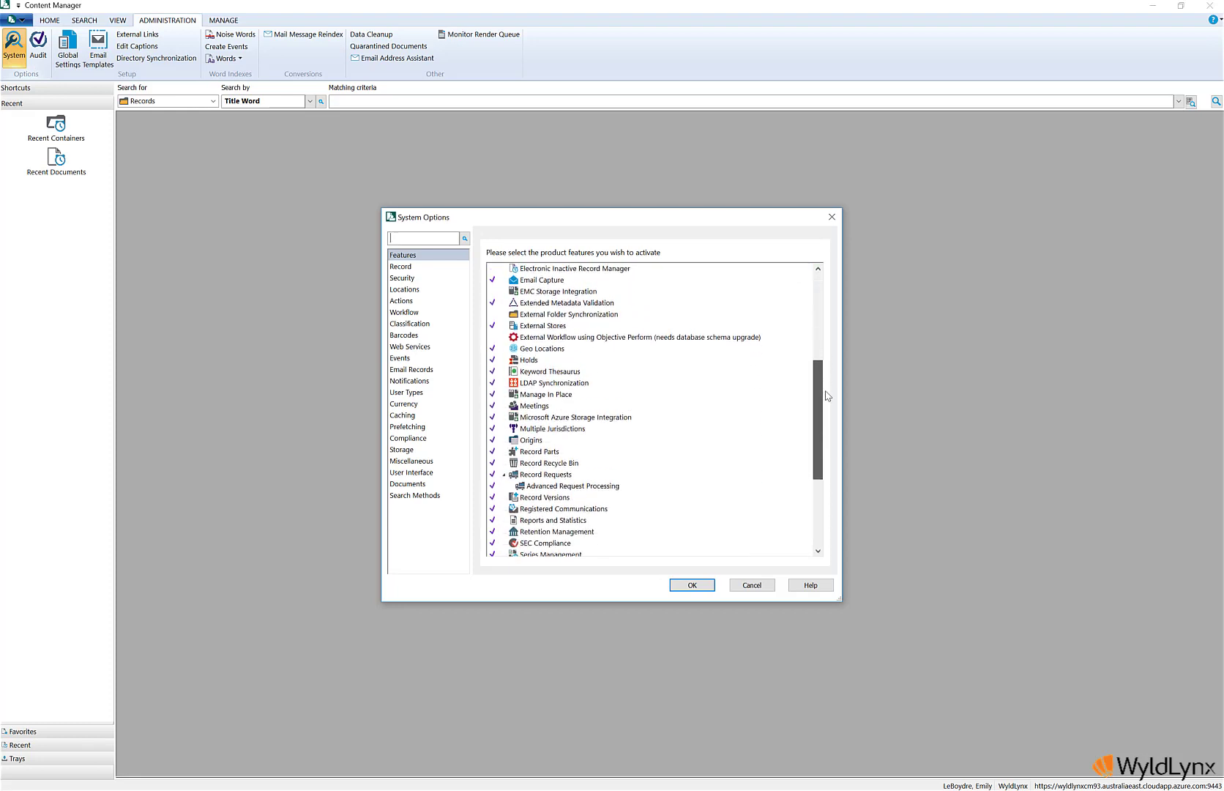
{"action": "left_click", "coordinate": [533, 464]}
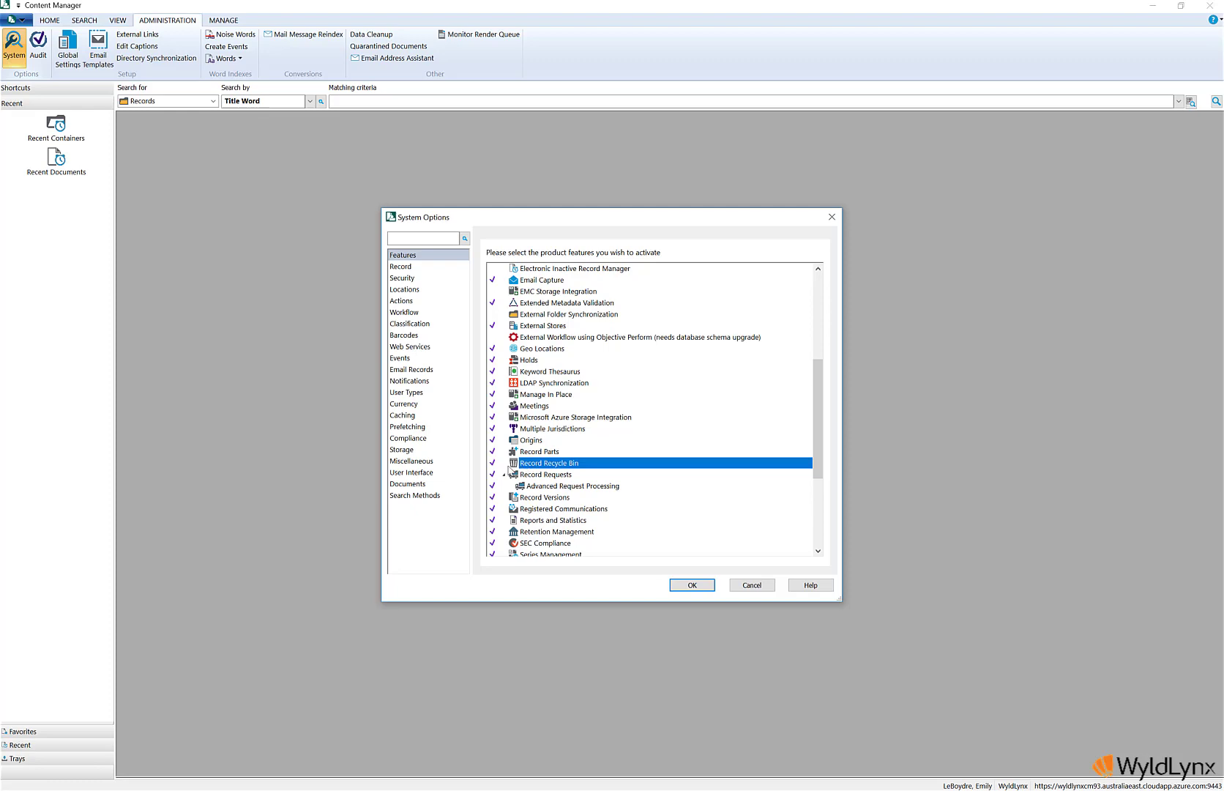
{"action": "left_click", "coordinate": [692, 585]}
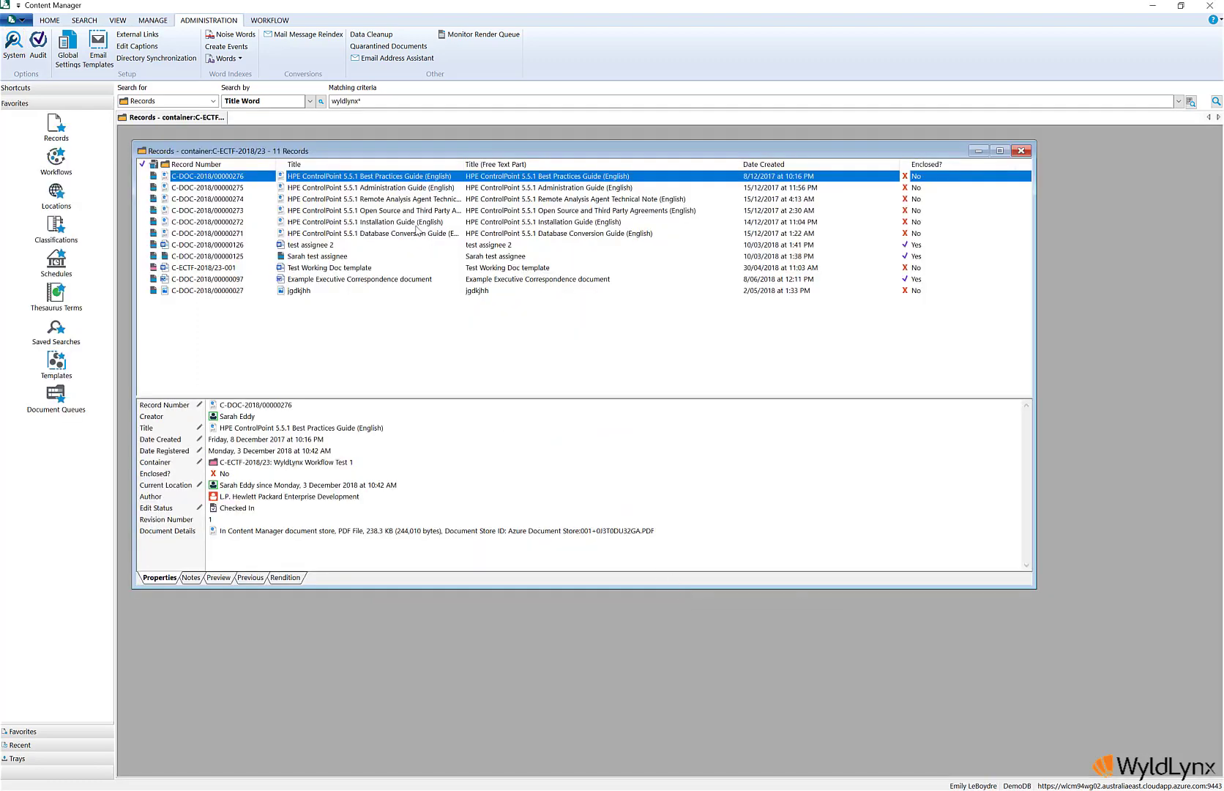
{"action": "right_click", "coordinate": [402, 179]}
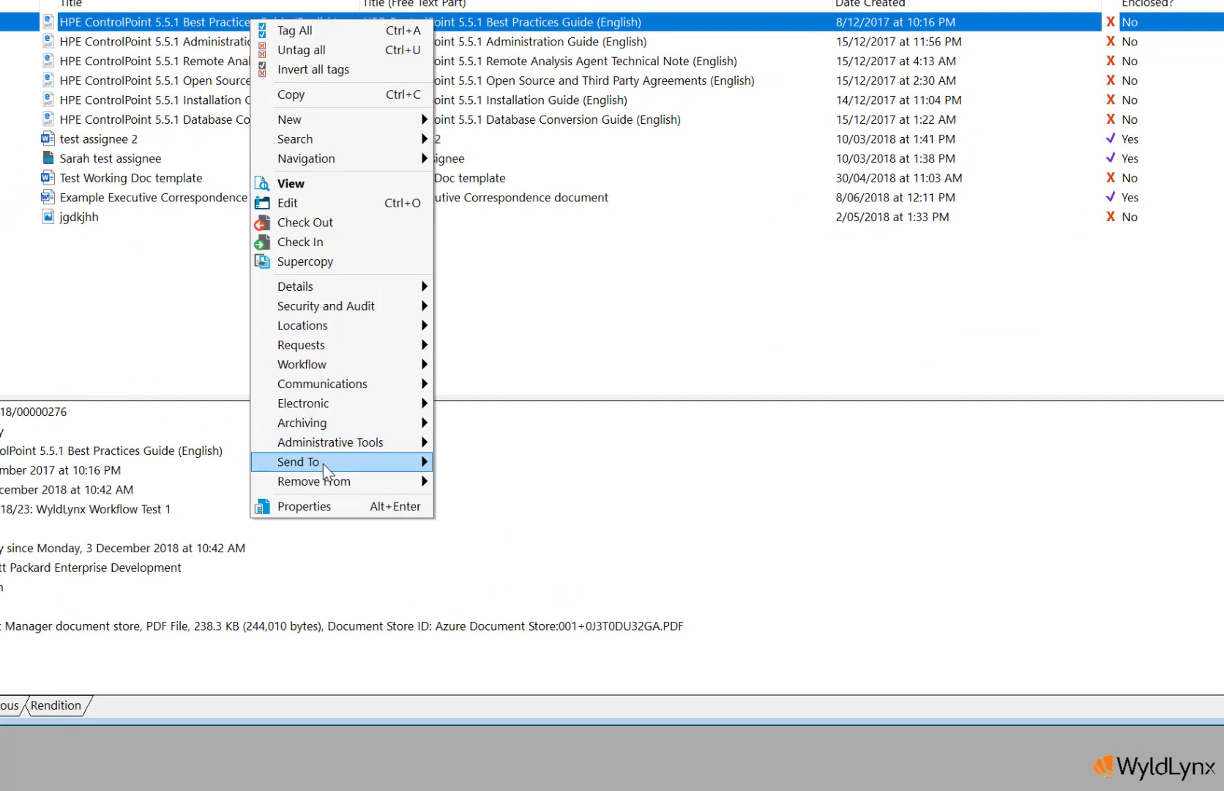
{"action": "mouse_move", "coordinate": [350, 463]}
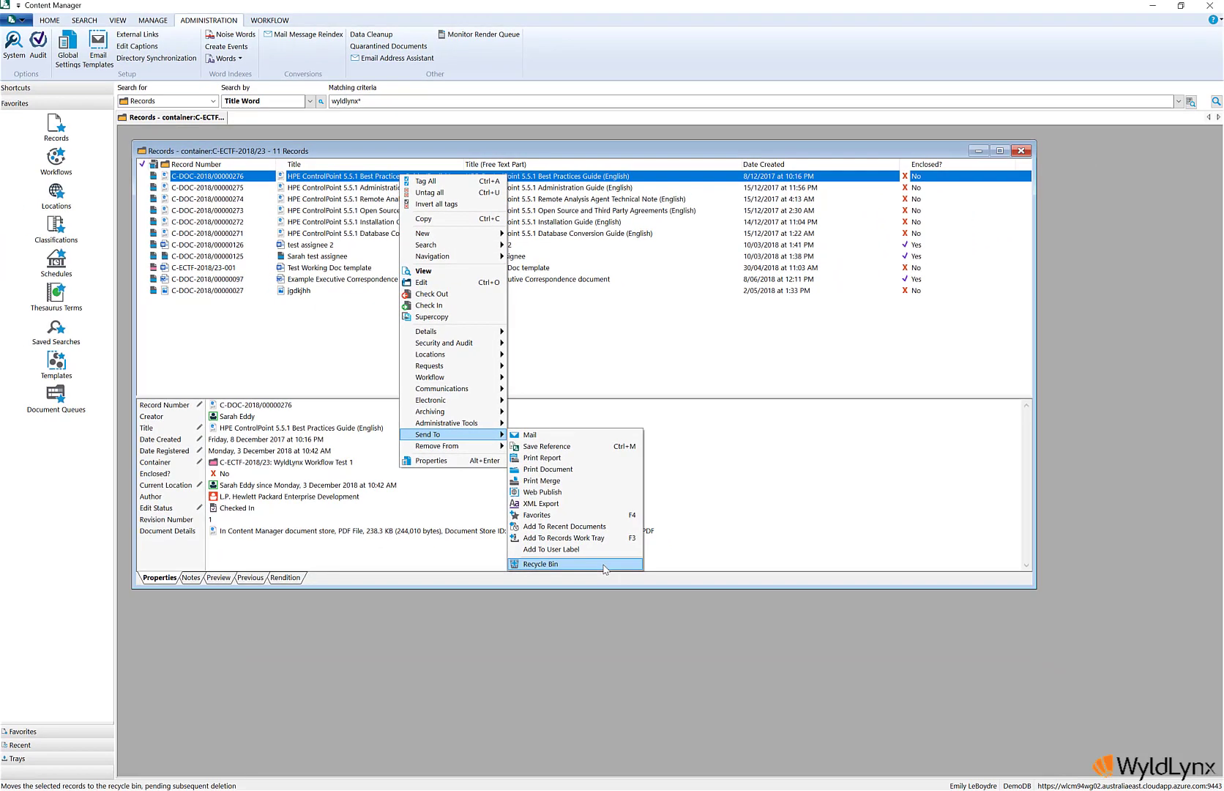
{"action": "left_click", "coordinate": [597, 615]}
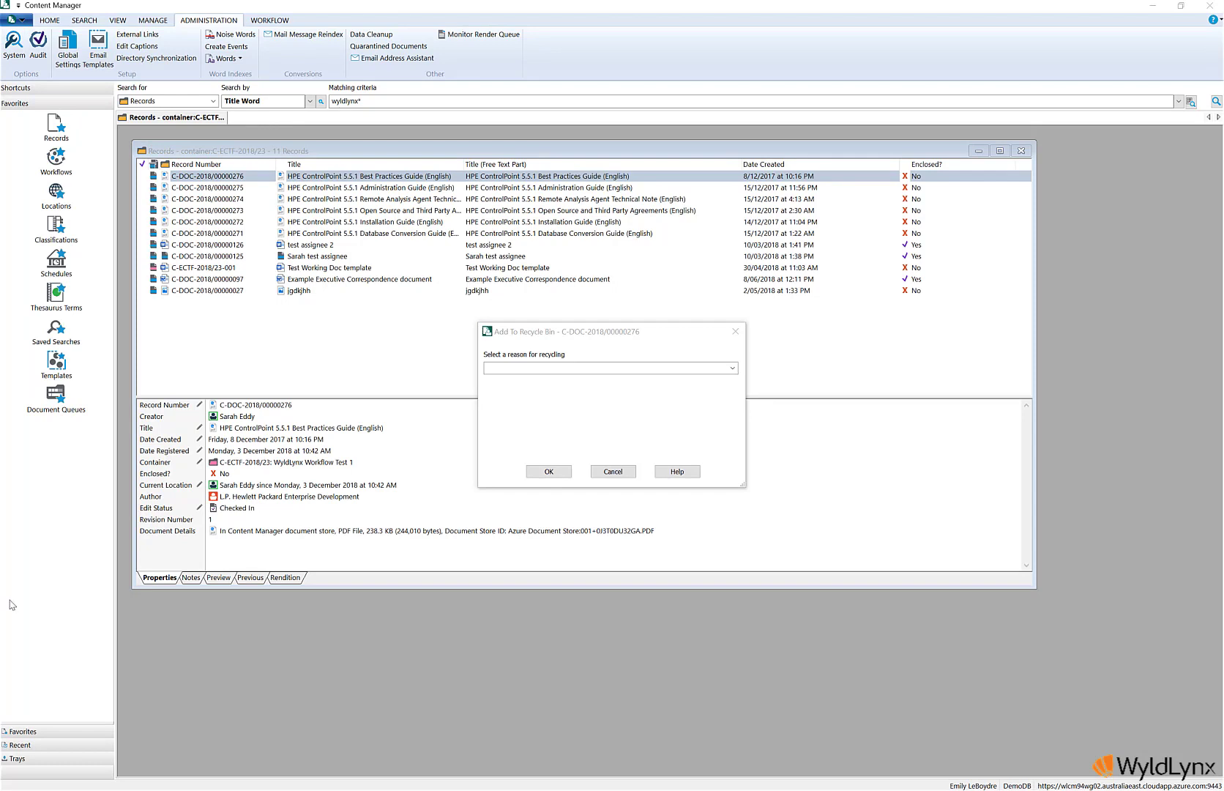
{"action": "left_click", "coordinate": [573, 393]}
{"action": "left_click", "coordinate": [732, 368]}
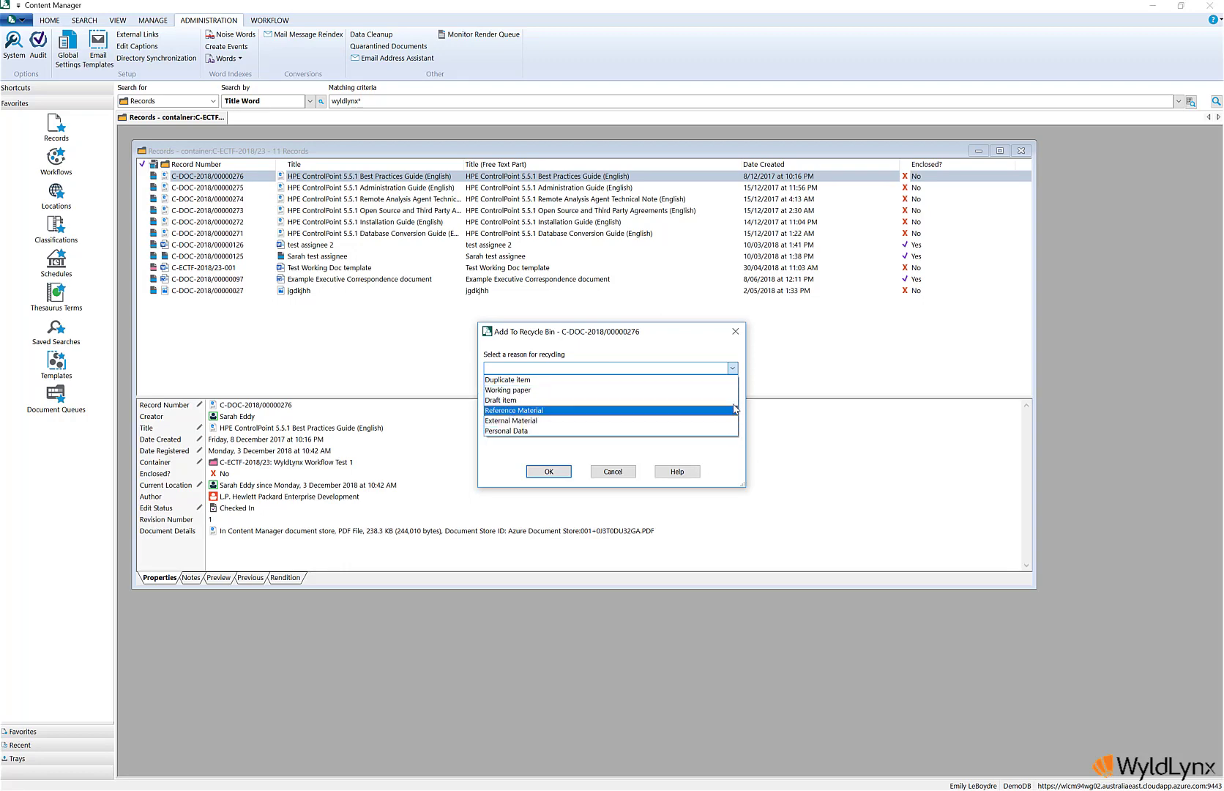
{"action": "left_click", "coordinate": [721, 347]}
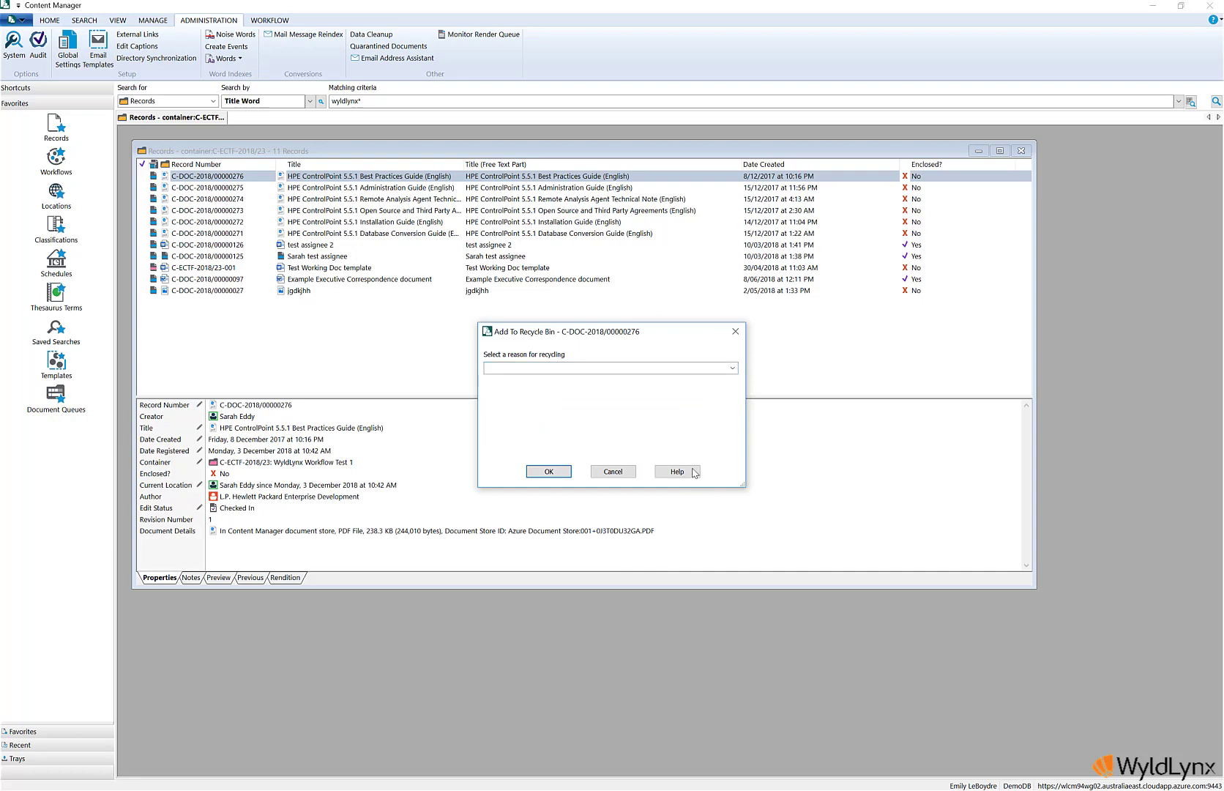
{"action": "left_click", "coordinate": [613, 471]}
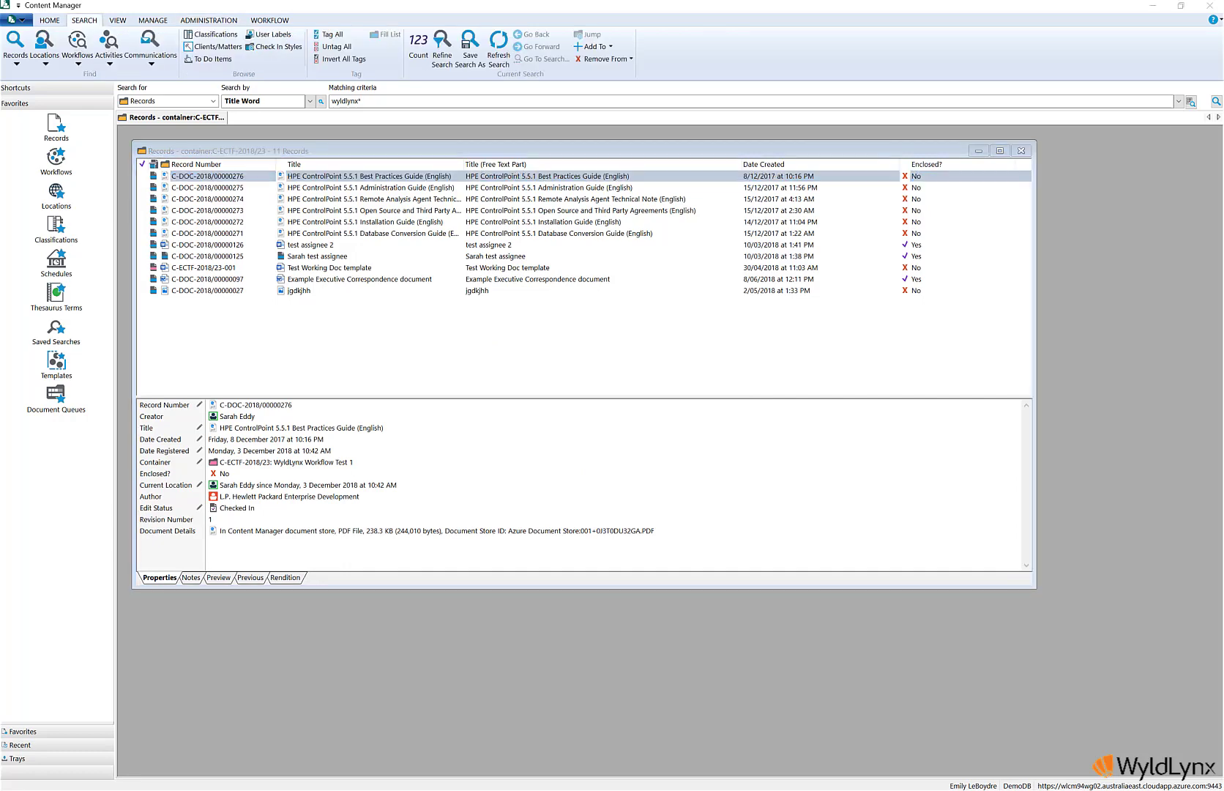
{"action": "left_click", "coordinate": [16, 63]}
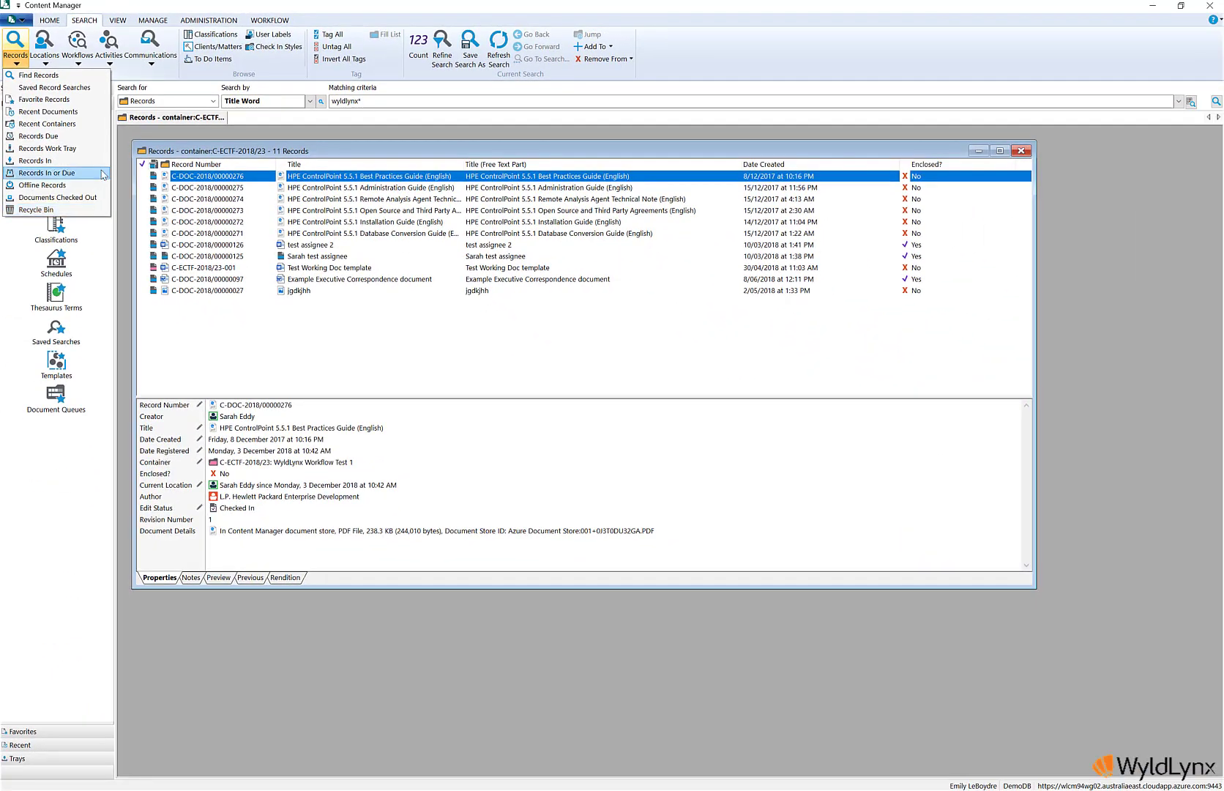
{"action": "left_click", "coordinate": [129, 140]}
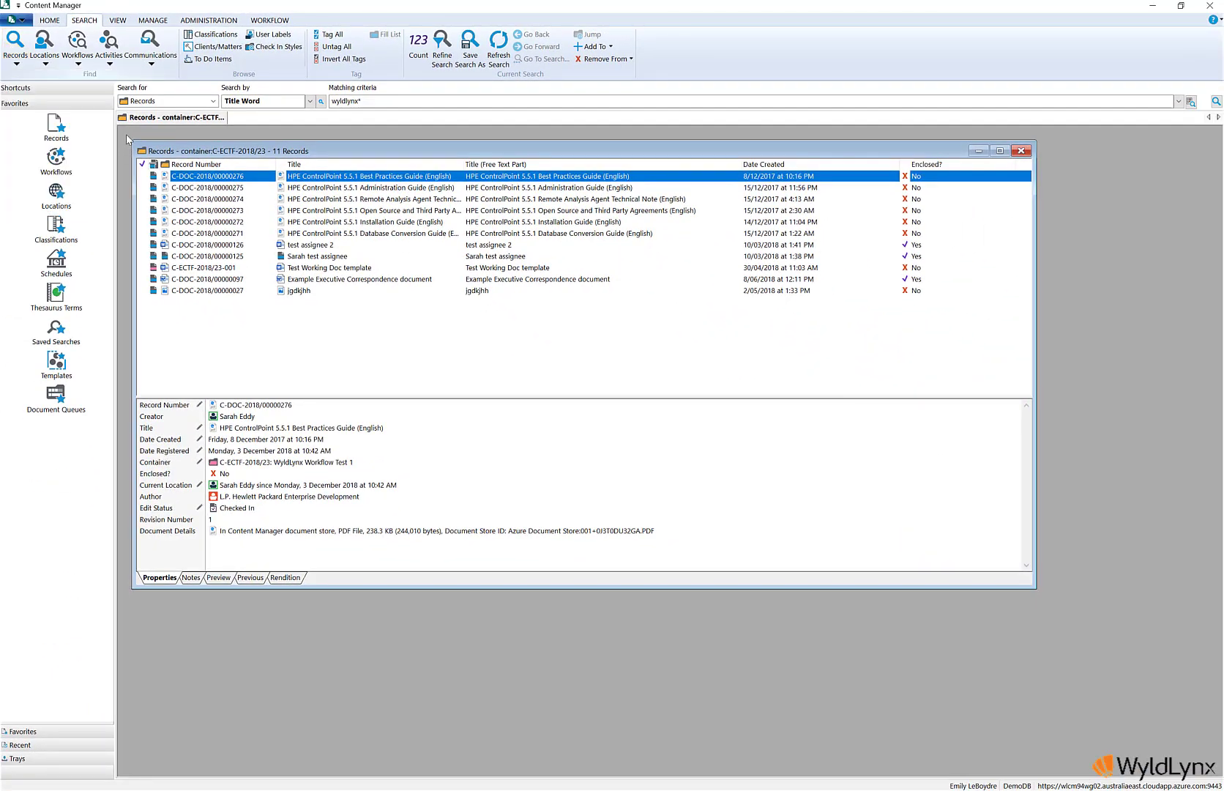